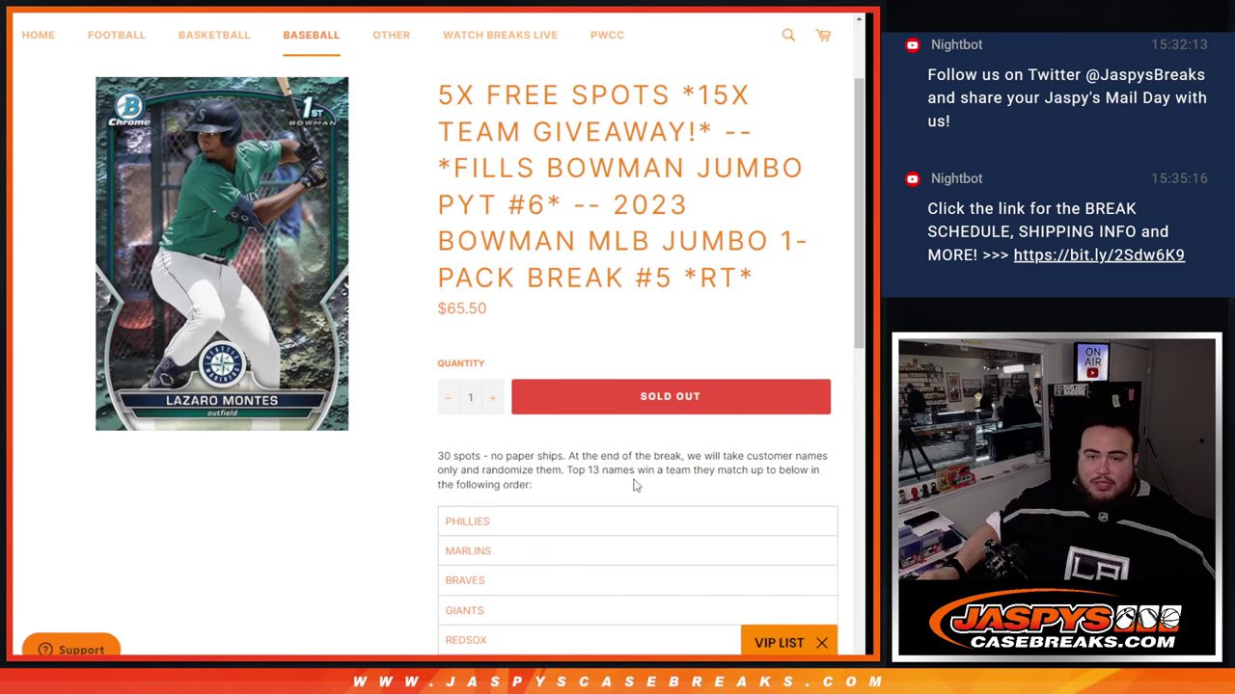
# Paste the 15 giveaway team names from Jaspy's Case Breaks into B1:B15 of the sheet.
pyautogui.scroll(-3, 546, 454)
pyautogui.hotkey('alt', 'Tab')
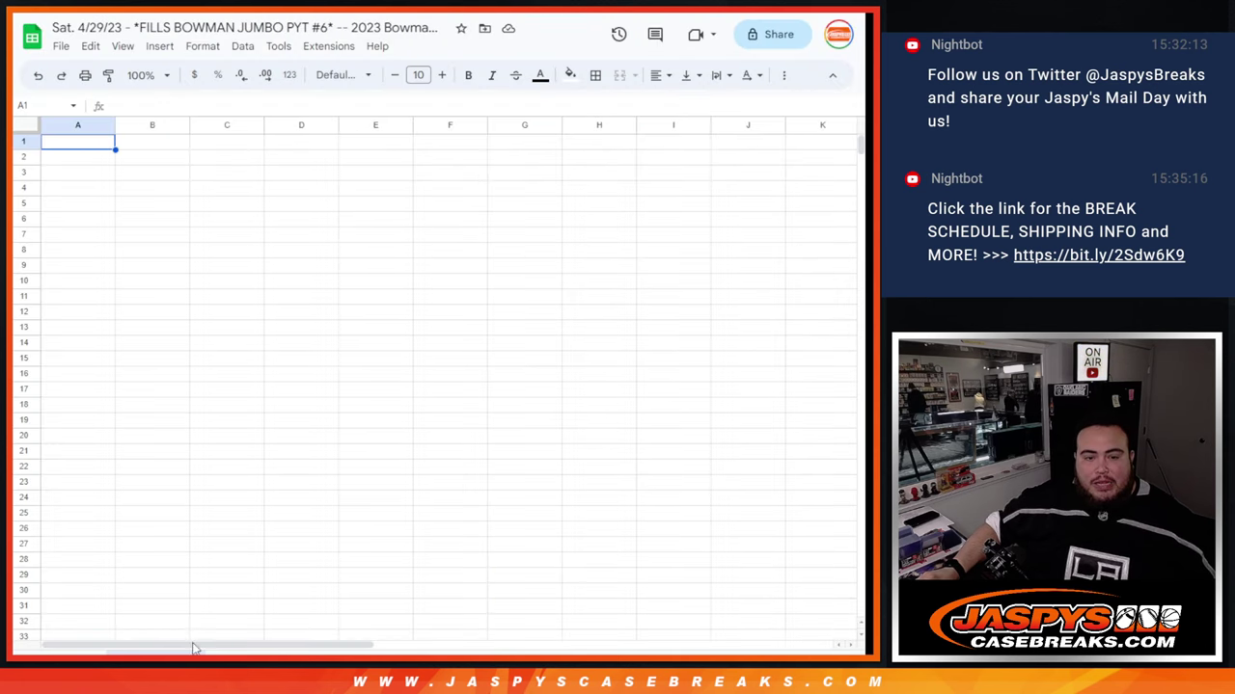
pyautogui.write('PHILLIES MARLINS BRAVES GIANTS REDSOX TIGERS RANGERS ROYALS PIRATES GUARDIANS ROCKIES PADRES CARDINALS NATIONALS WHITESOX')
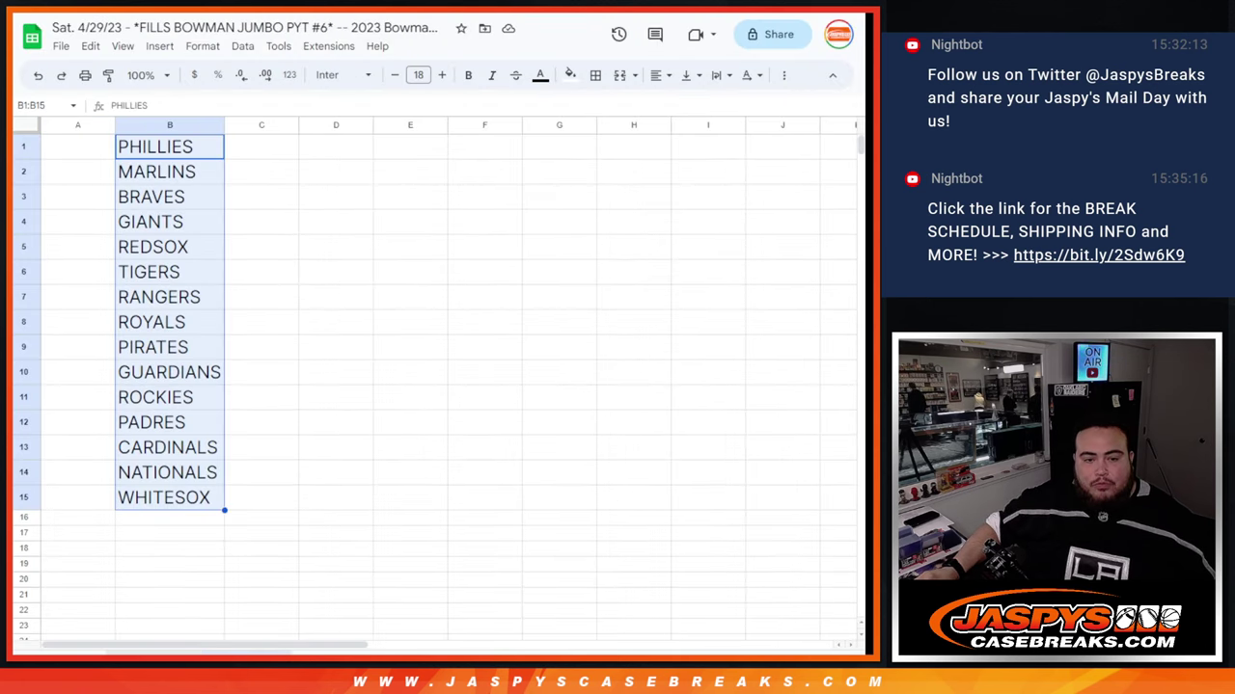
pyautogui.click(135, 648)
# Go back to the product page, then bring up RANDOM.ORG's Dice Roller tab.
pyautogui.hotkey('alt', 'Tab')
pyautogui.scroll(3, 675, 294)
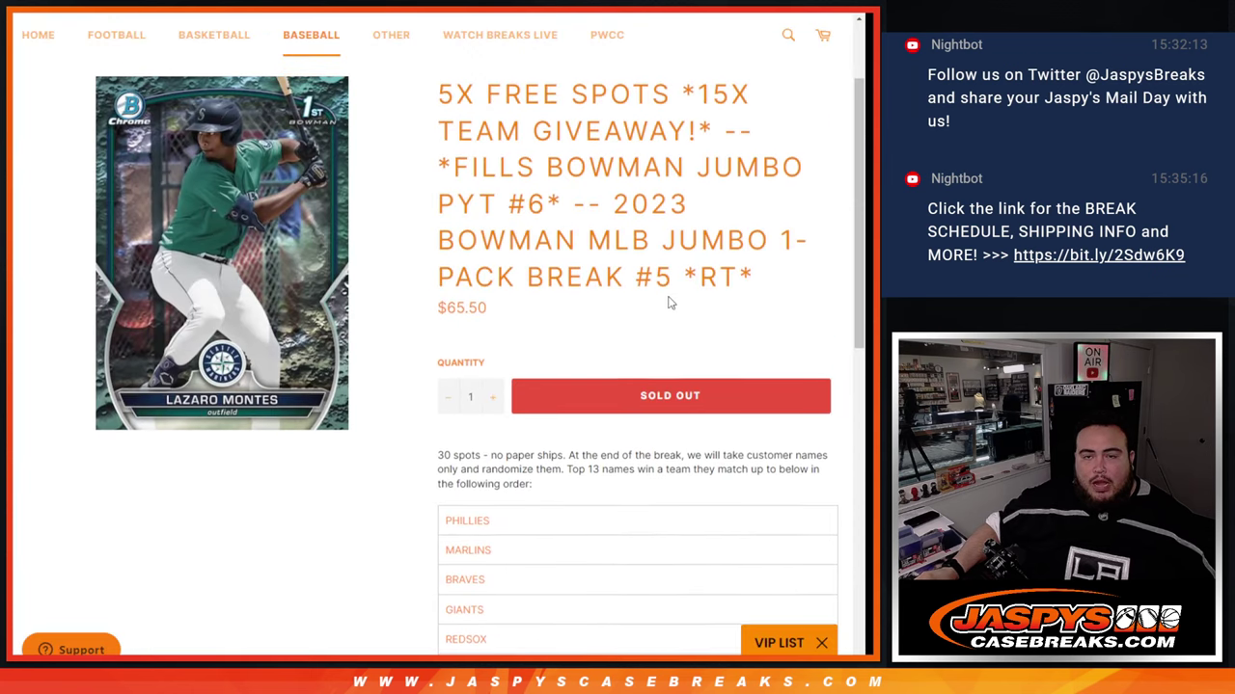
pyautogui.hotkey('ctrl', 'Tab')
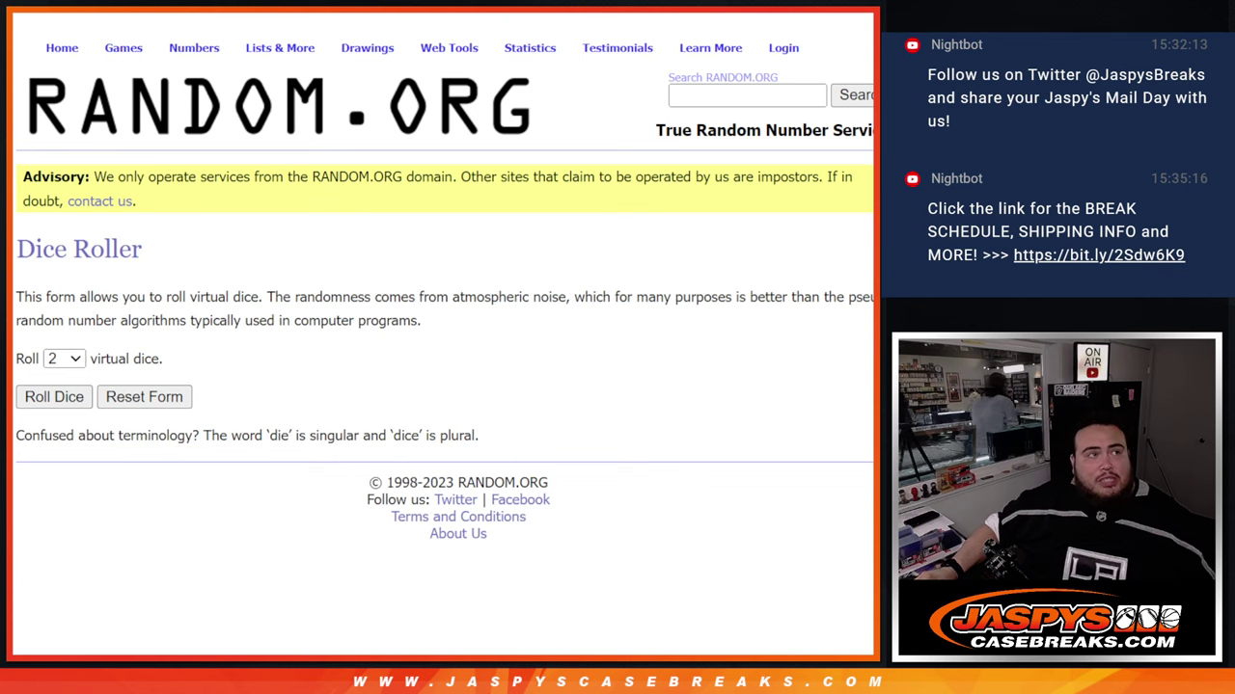
# Replace the List Randomizer's entries with the pasted 25 buyer names.
pyautogui.hotkey('ctrl', 'Tab')
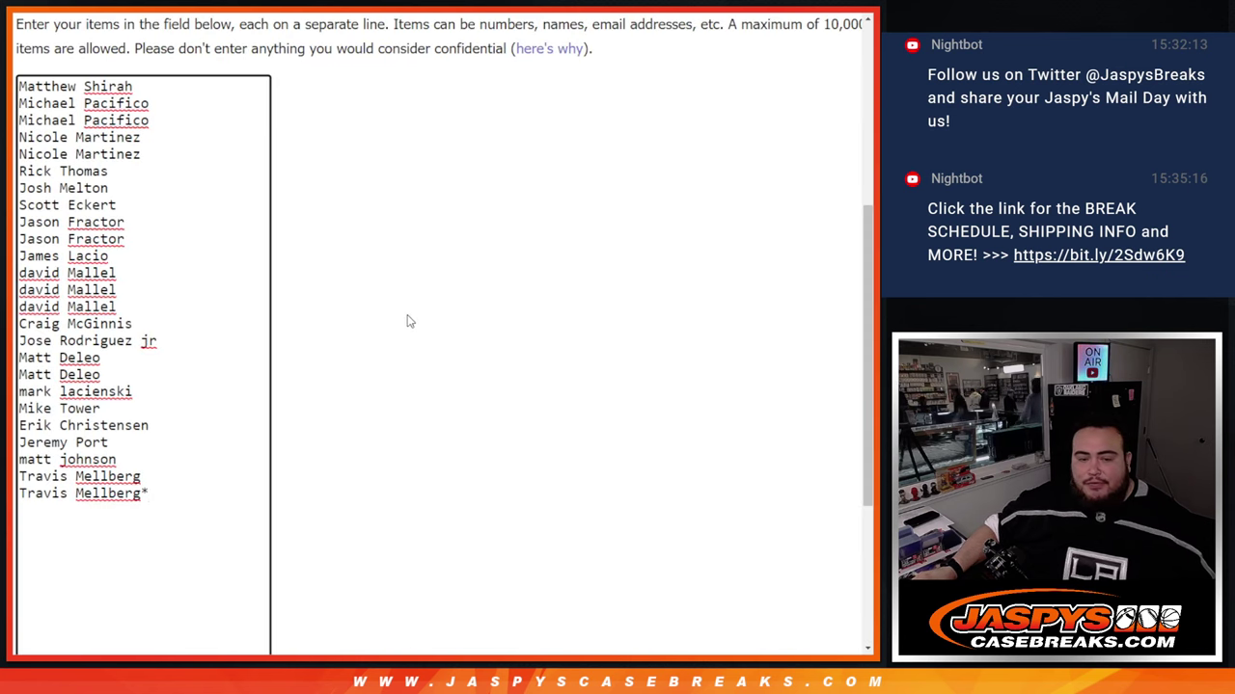
pyautogui.scroll(-2, 406, 321)
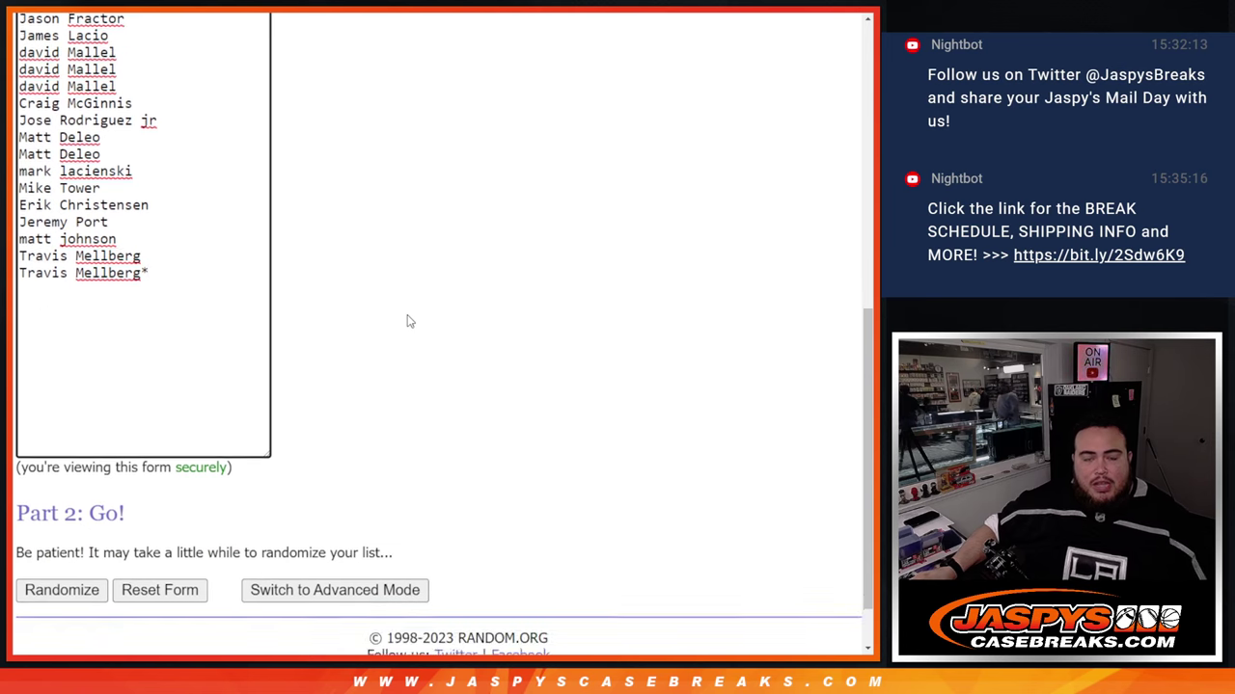
pyautogui.scroll(2, 406, 321)
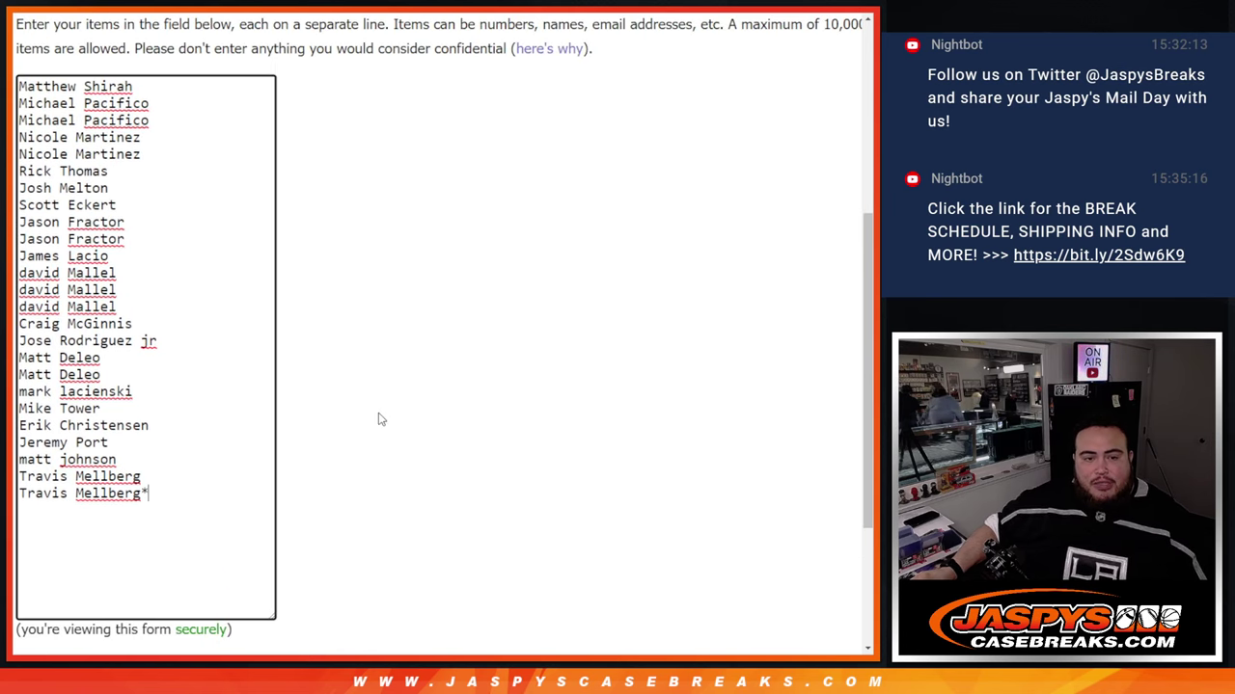
pyautogui.hotkey('ctrl', 'a')
pyautogui.write("ARIZONA DIAMONDBACKS ATLANTA BRAVES BALTIMORE ORIOLES BOSTON RED SOX CHICAGO CUBS CHICAGO WHITE SOX CINCINNATI REDS CLEVELAND GUARDIANS COLORADO ROCKIES DETROIT TIGERS HOUSTON ASTROS KANSAS CITY ROYALS LOS ANGELES ANGELS LOS ANGELES DODGERS MIAMI MARLINS MILWAUKEE BREWERS MINNESOTA TWINS NEW YORK METS NEW YORK YANKEES OAKLAND A's PHILADELPHIA PHILLIES PITTSBURGH PIRATES SAN DIEGO PADRES SAN FRANCISCO GIANTS SEATTLE MARINERS ST. LOUIS CARDINALS TAMPA BAY RAYS TEXAS RANGERS TORONTO BLUE JAYS WASHINGTON NATIONALS")
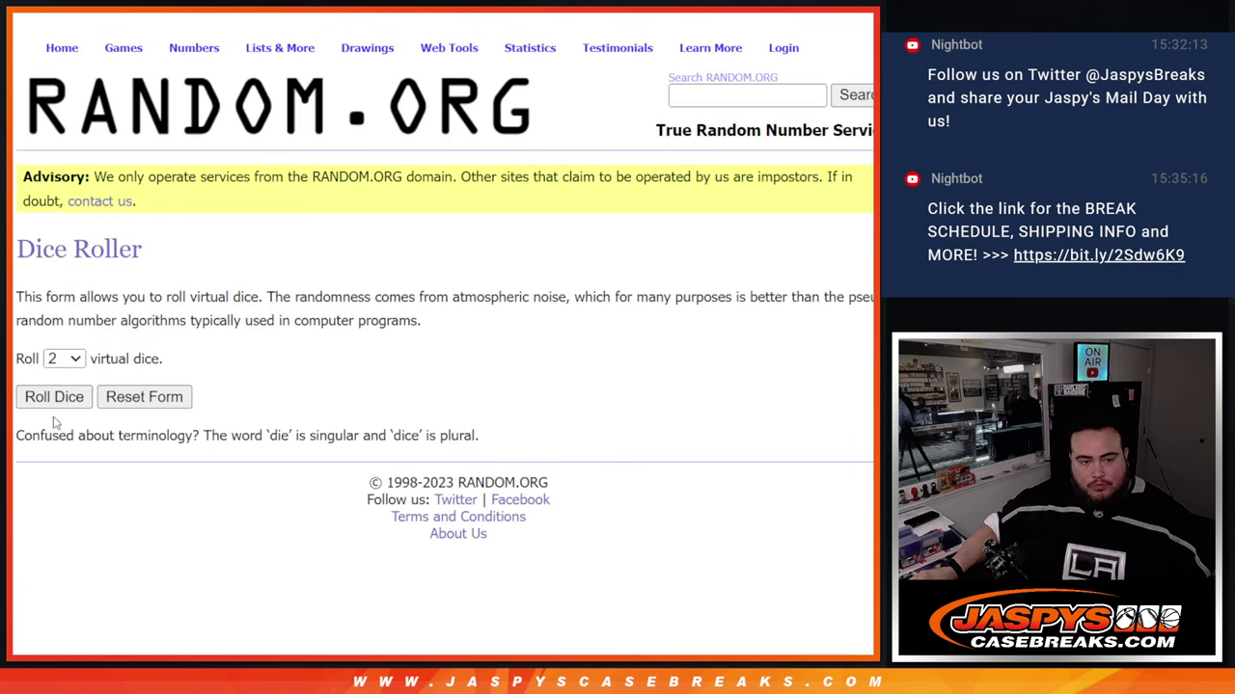
# Roll the two dice, which show 1 and 1, and shuffle the 25 names twice.
pyautogui.click(55, 396)
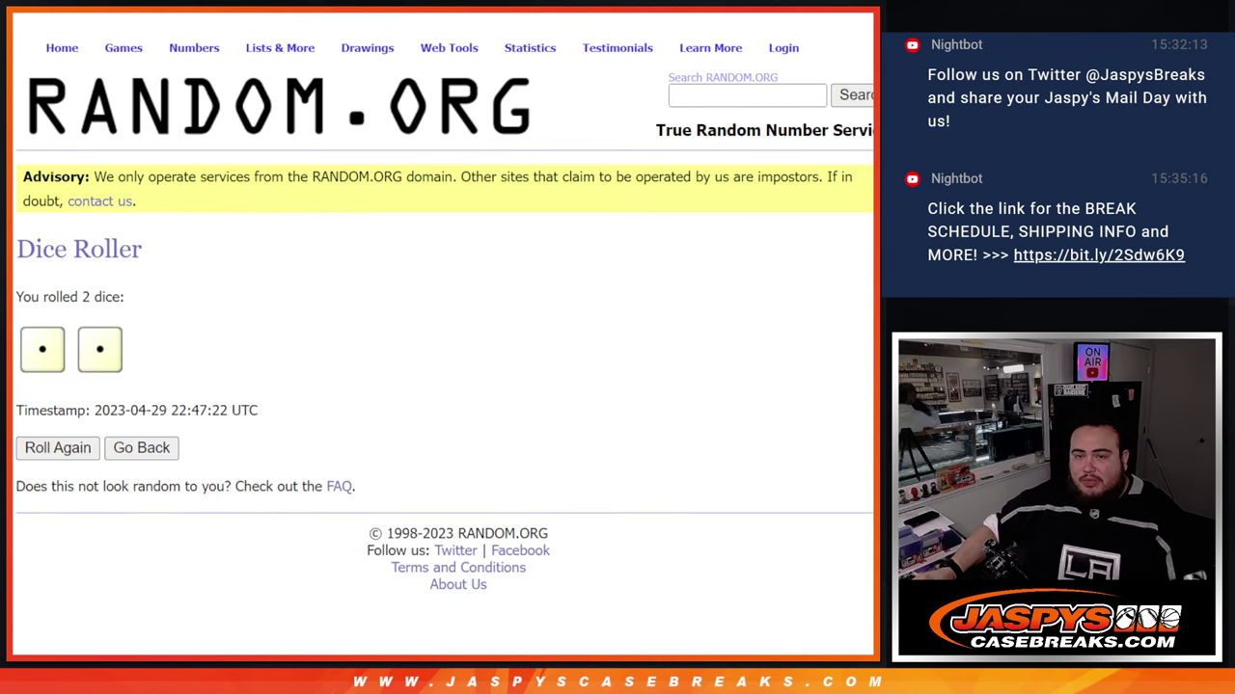
pyautogui.scroll(-5, 391, 199)
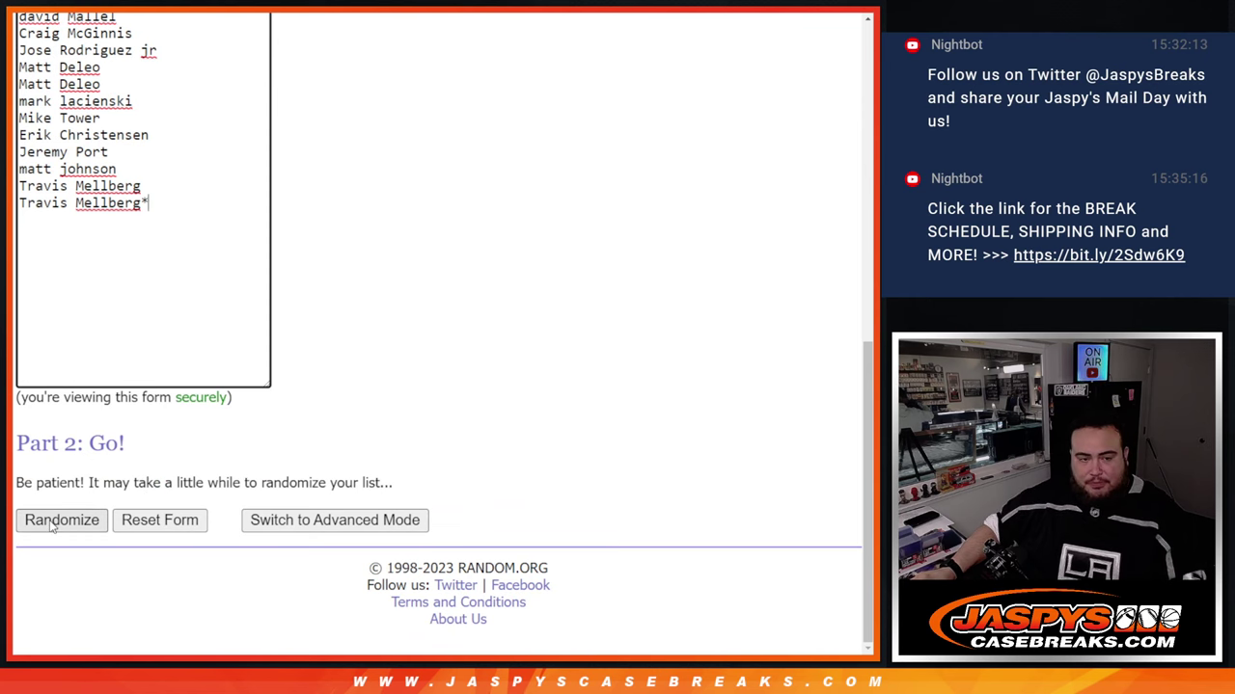
pyautogui.click(52, 526)
pyautogui.scroll(-5, 52, 525)
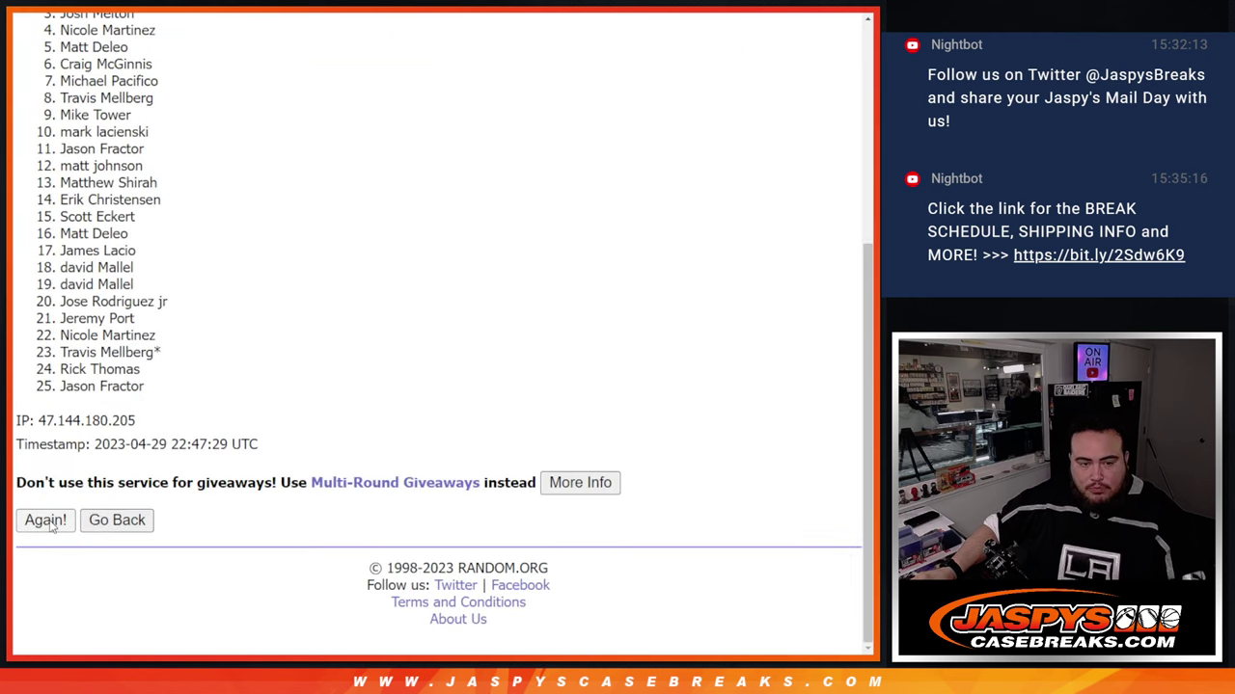
pyautogui.click(52, 523)
# Select the top five names in the randomized result.
pyautogui.scroll(-5, 209, 540)
pyautogui.moveTo(192, 487); pyautogui.dragTo(315, 482)
pyautogui.scroll(10, 222, 435)
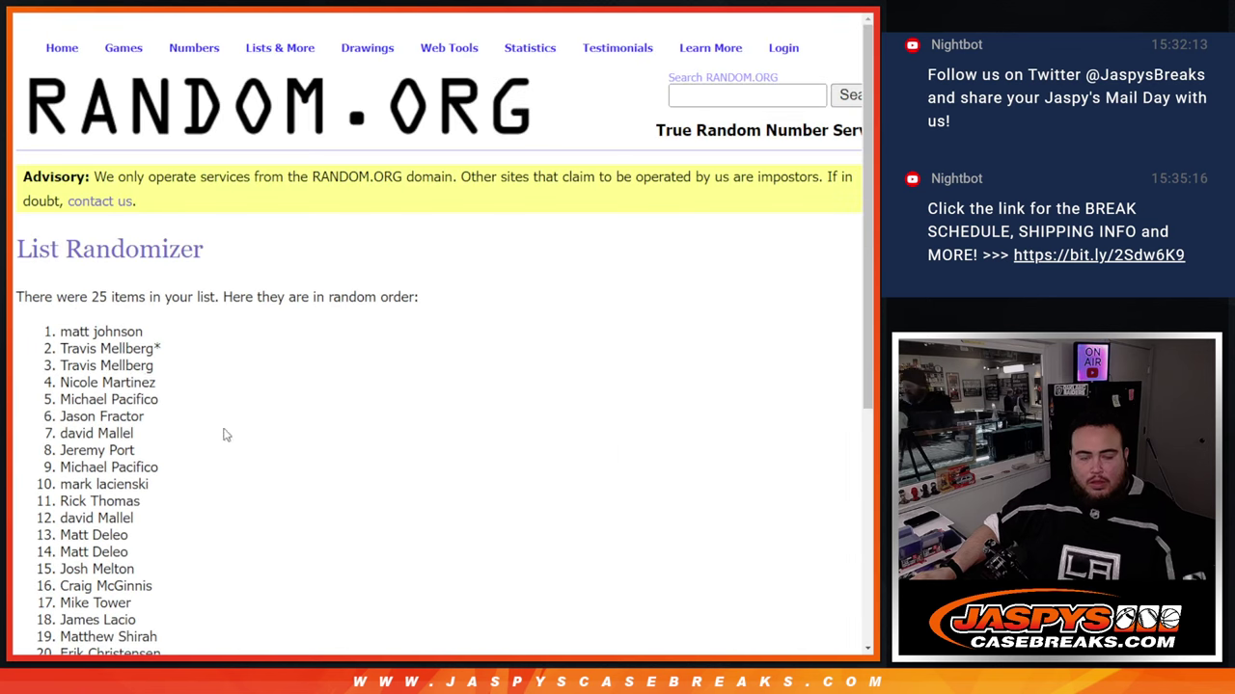
pyautogui.moveTo(44, 324)
pyautogui.mouseDown()
pyautogui.moveTo(242, 350)
pyautogui.moveTo(242, 408)
pyautogui.mouseUp()
pyautogui.hotkey('ctrl', 'c')
pyautogui.scroll(-3, 223, 418)
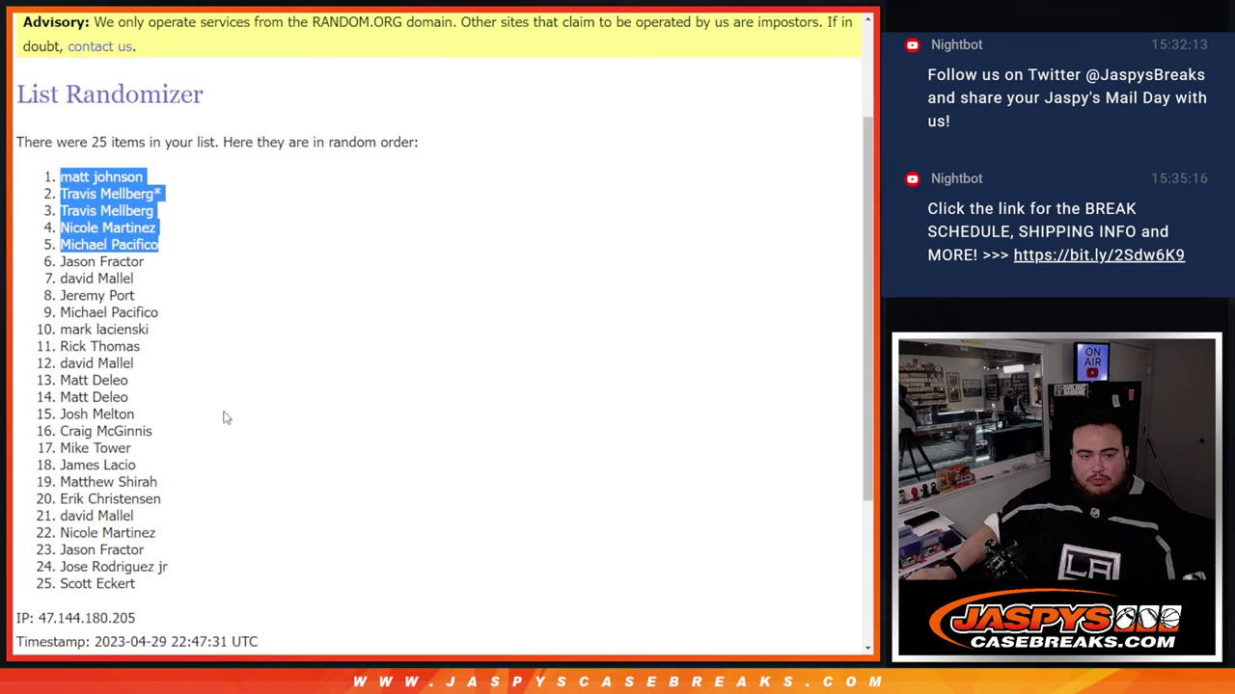
pyautogui.scroll(-4, 225, 416)
# Paste the five top names at the end of the list and append ^ to each.
pyautogui.hotkey('alt', 'Left')
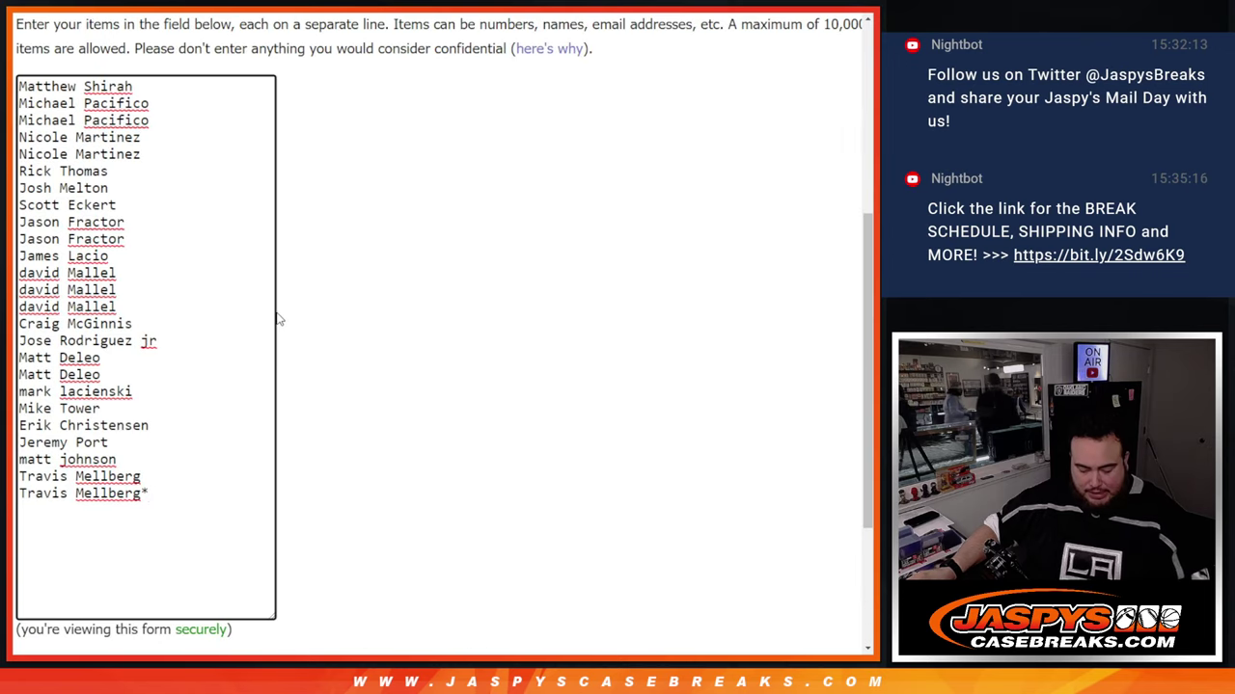
pyautogui.hotkey('ctrl', 'v')
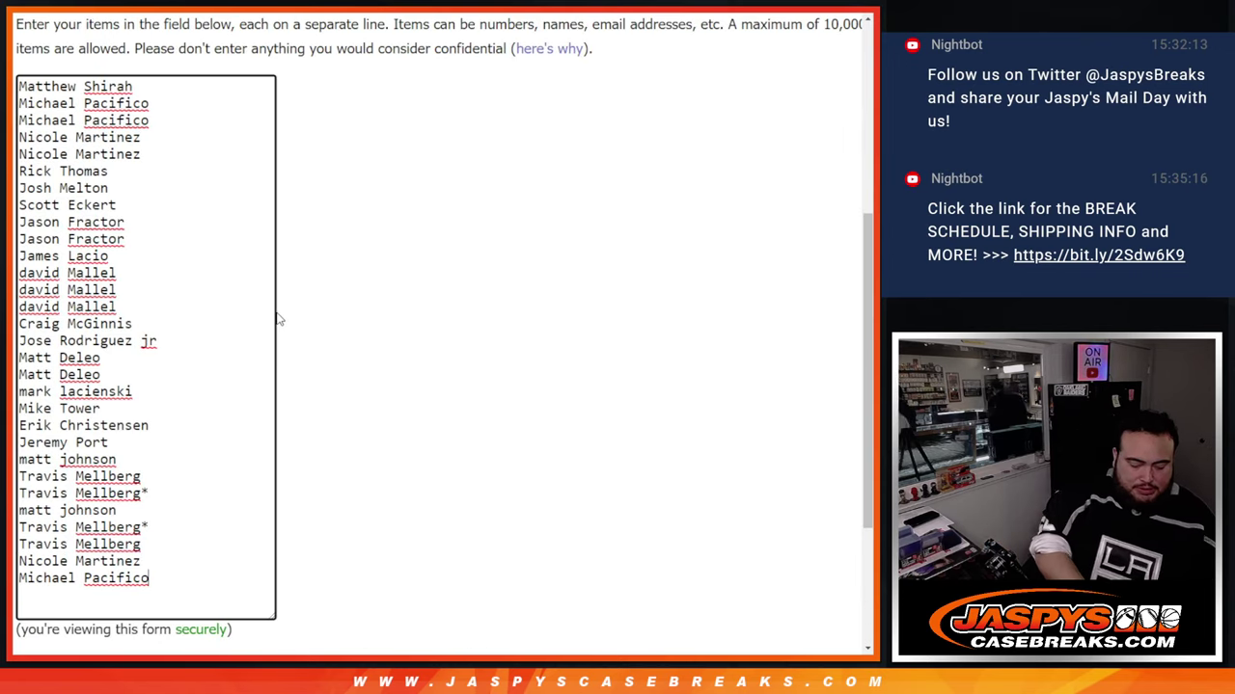
pyautogui.write('^')
pyautogui.press('Up')
pyautogui.write('^')
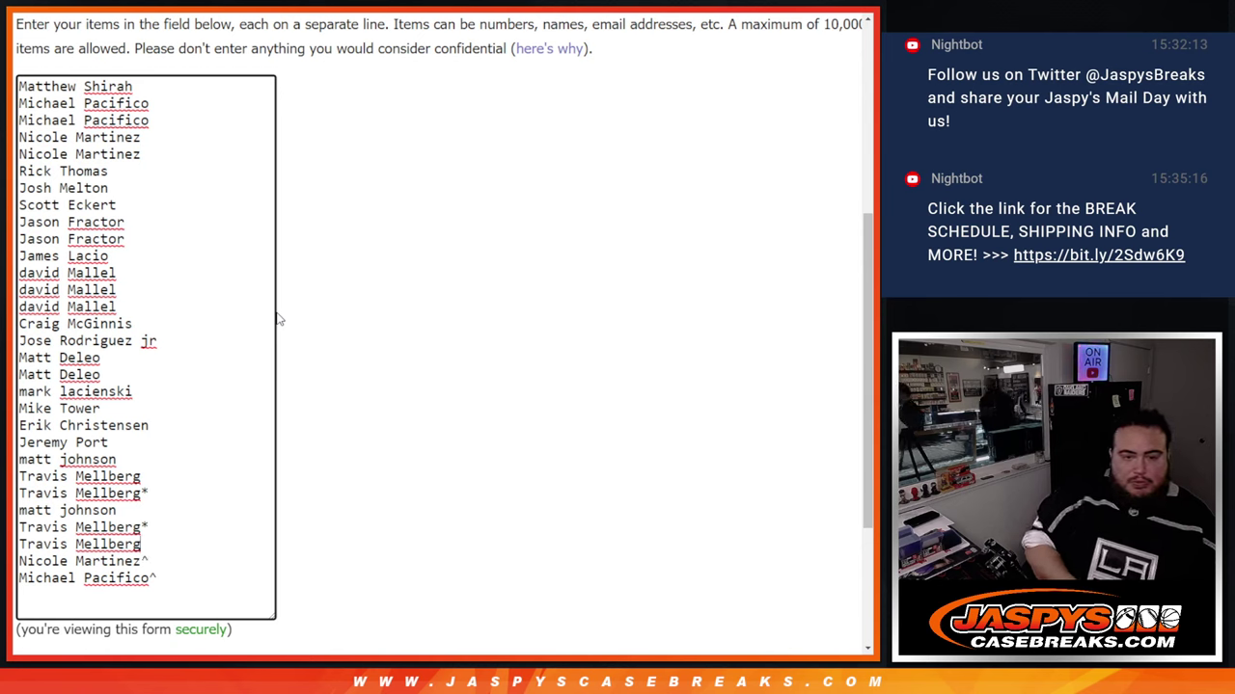
pyautogui.press('Up')
pyautogui.write('^')
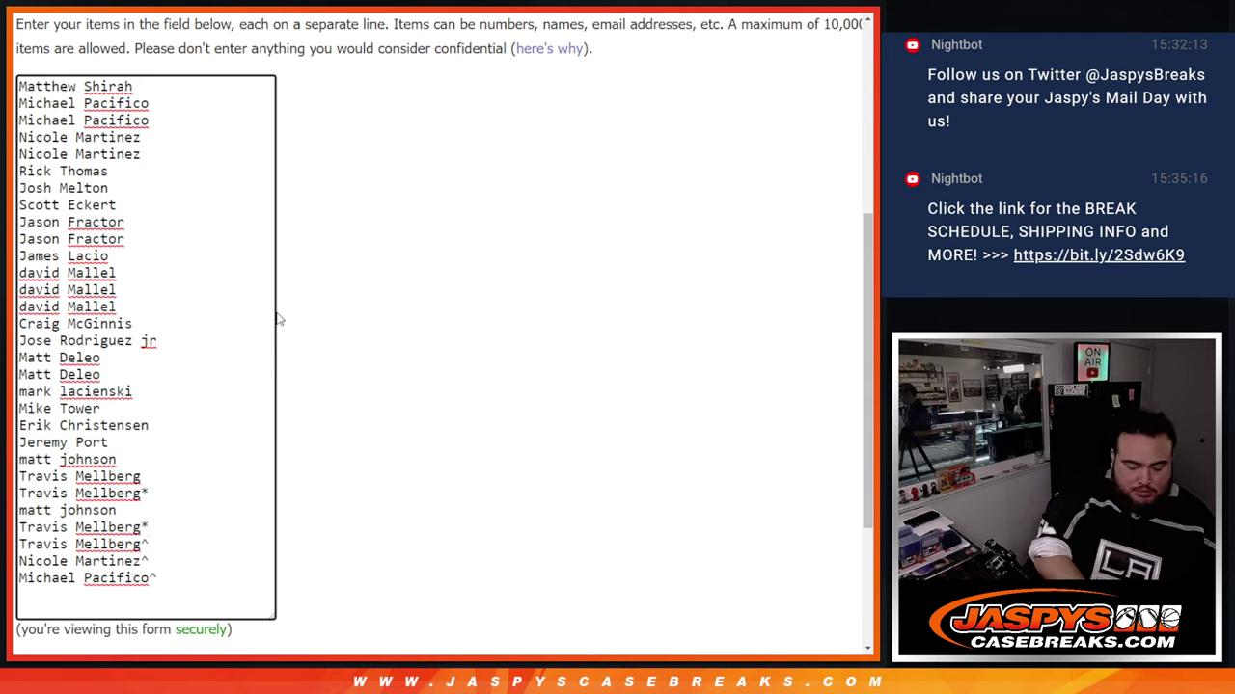
pyautogui.press('Up')
pyautogui.write('^')
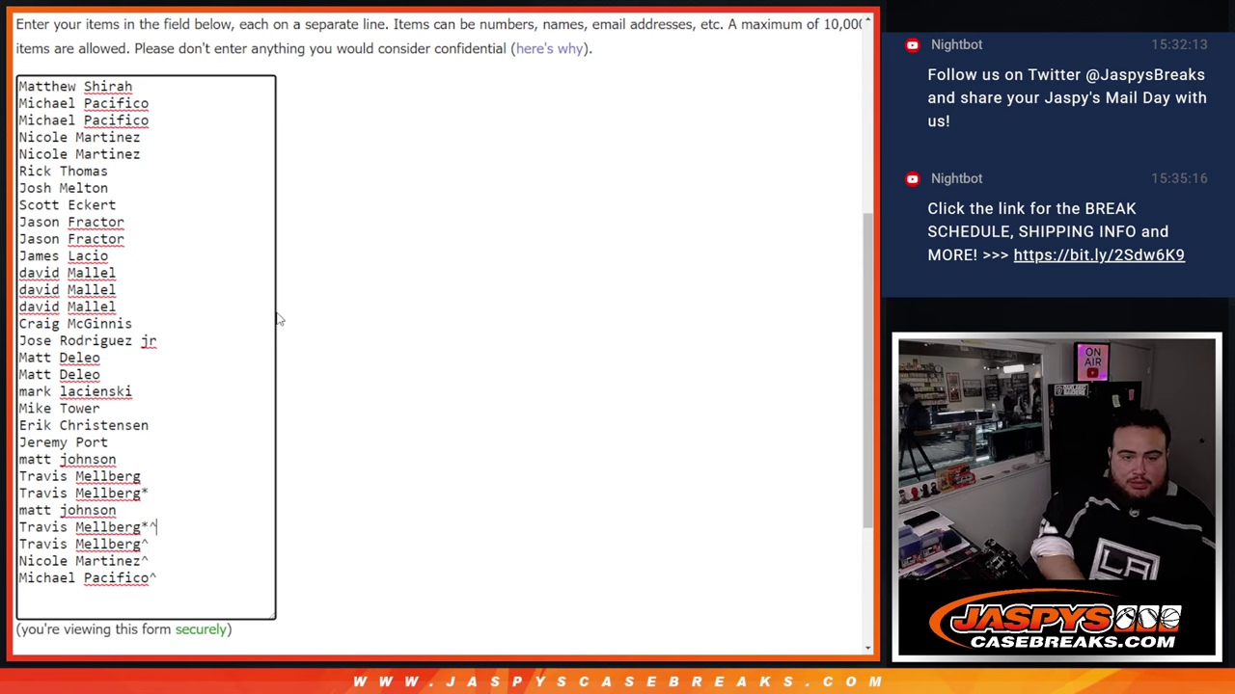
pyautogui.press('Up')
pyautogui.write('^')
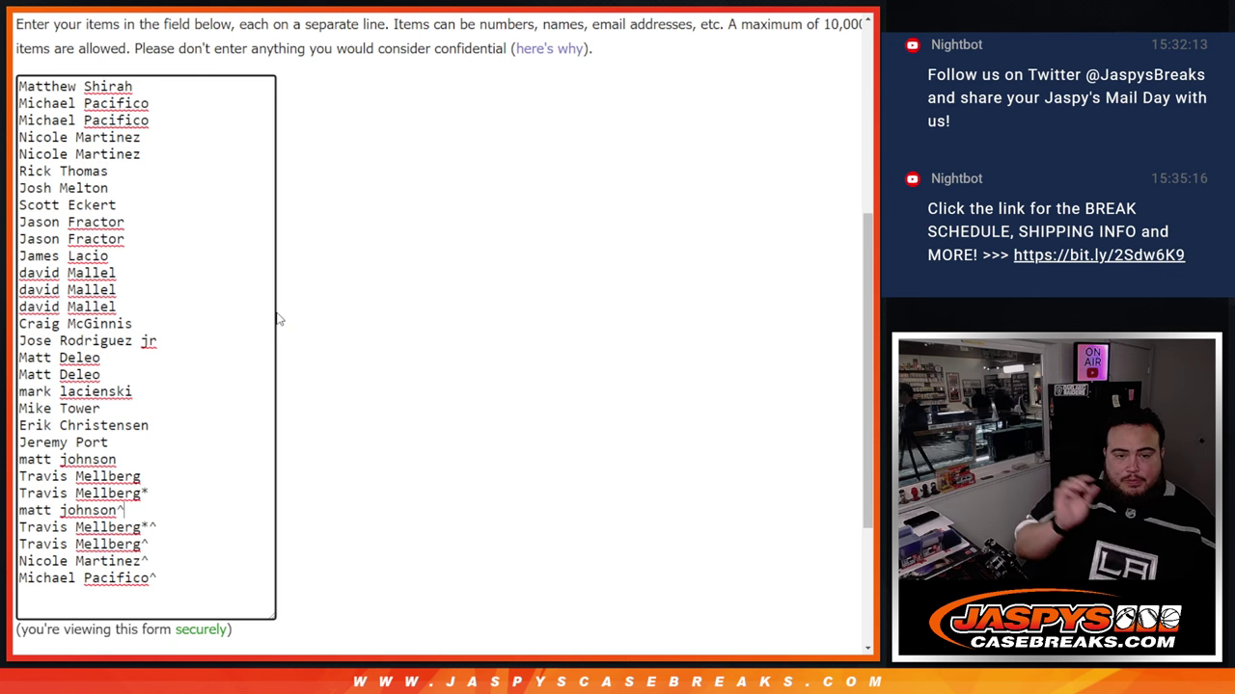
# Select the full name list and reload to an empty randomizer field.
pyautogui.moveTo(158, 578)
pyautogui.mouseDown()
pyautogui.moveTo(18, 153)
pyautogui.moveTo(19, 85)
pyautogui.mouseUp()
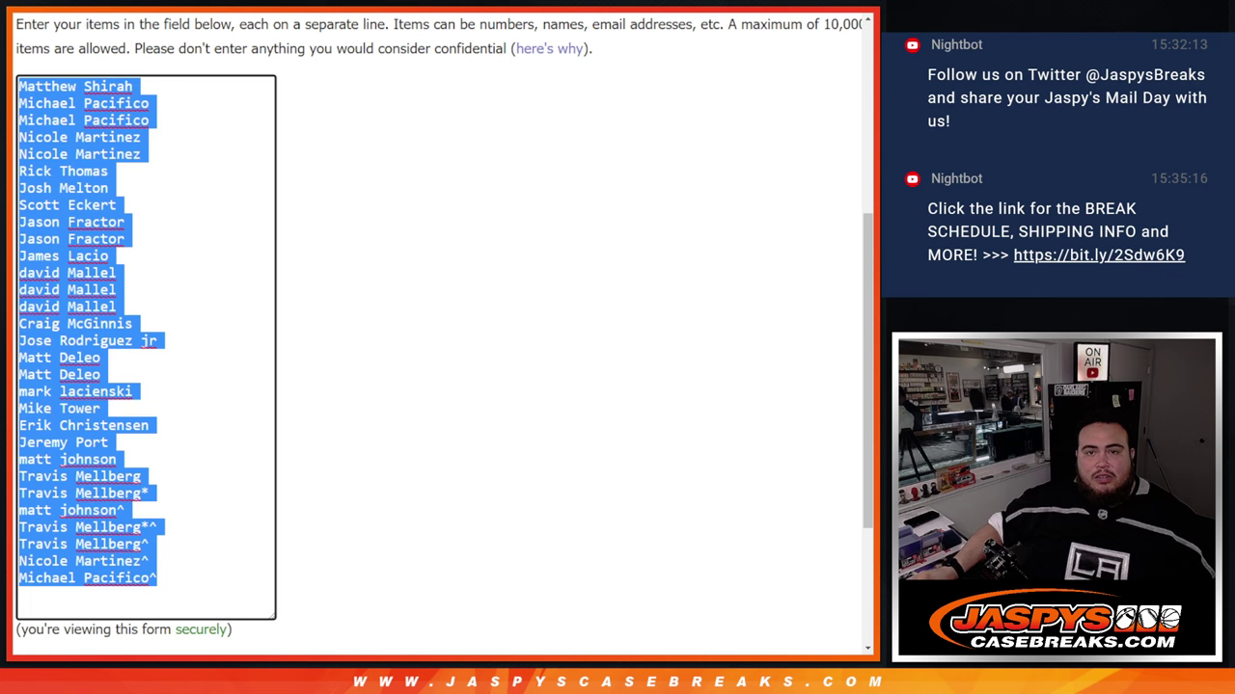
pyautogui.press('F5')
pyautogui.click(361, 493)
# Paste the full 30-name list into the randomizer and shuffle it twice.
pyautogui.hotkey('ctrl', 'v')
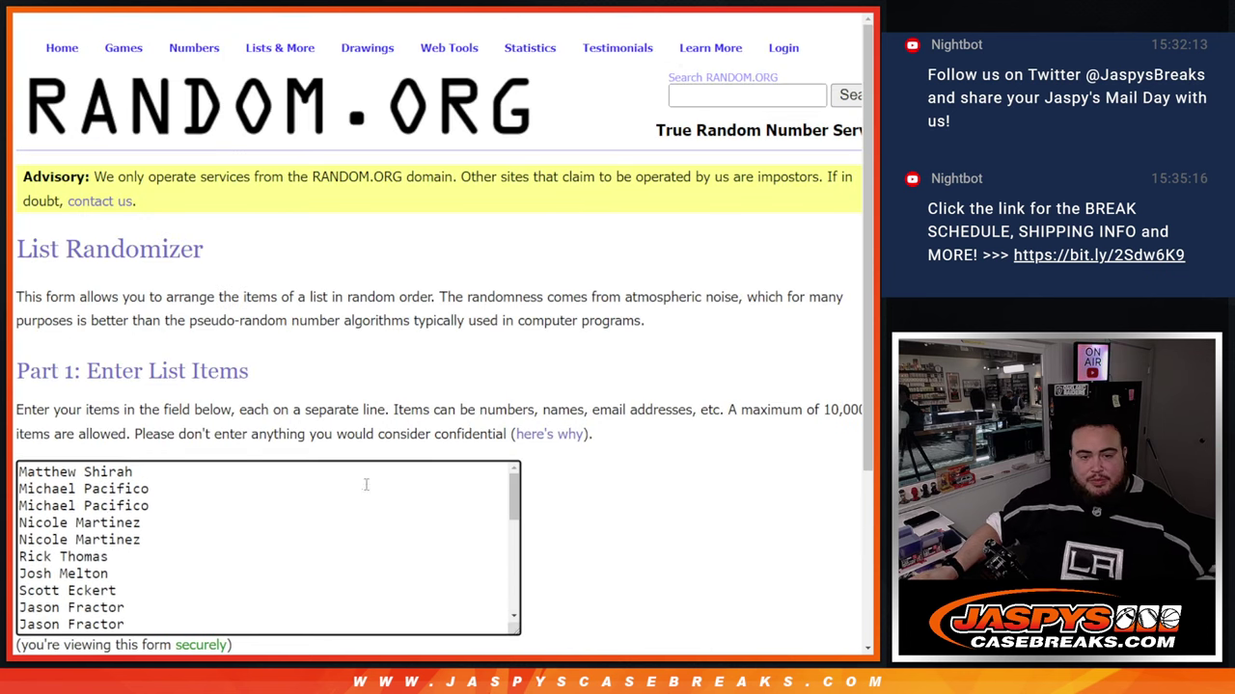
pyautogui.scroll(-3, 367, 485)
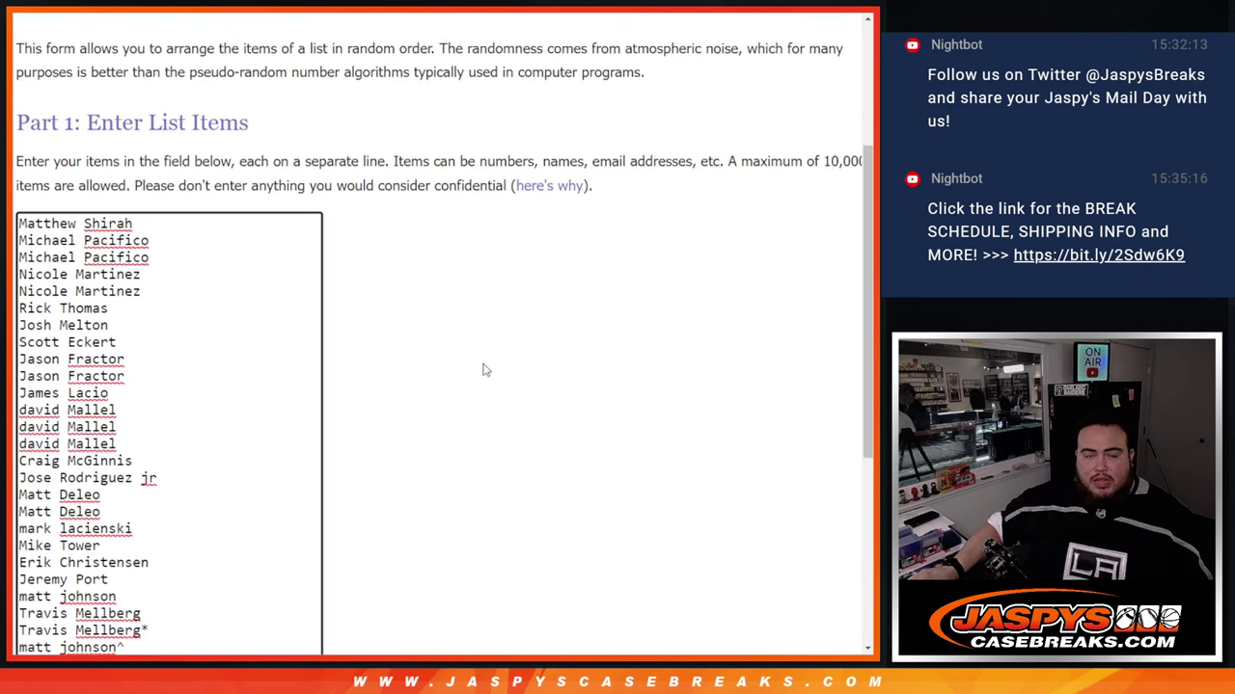
pyautogui.scroll(-2, 485, 366)
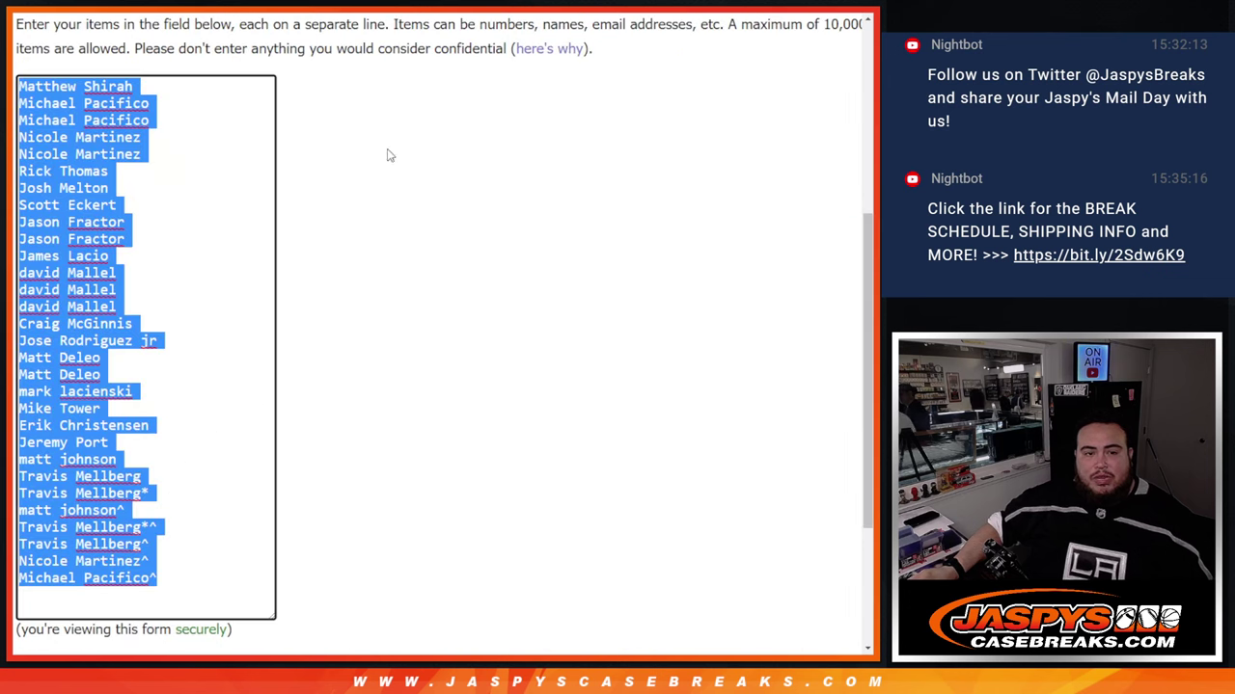
pyautogui.scroll(-3, 389, 155)
pyautogui.click(61, 520)
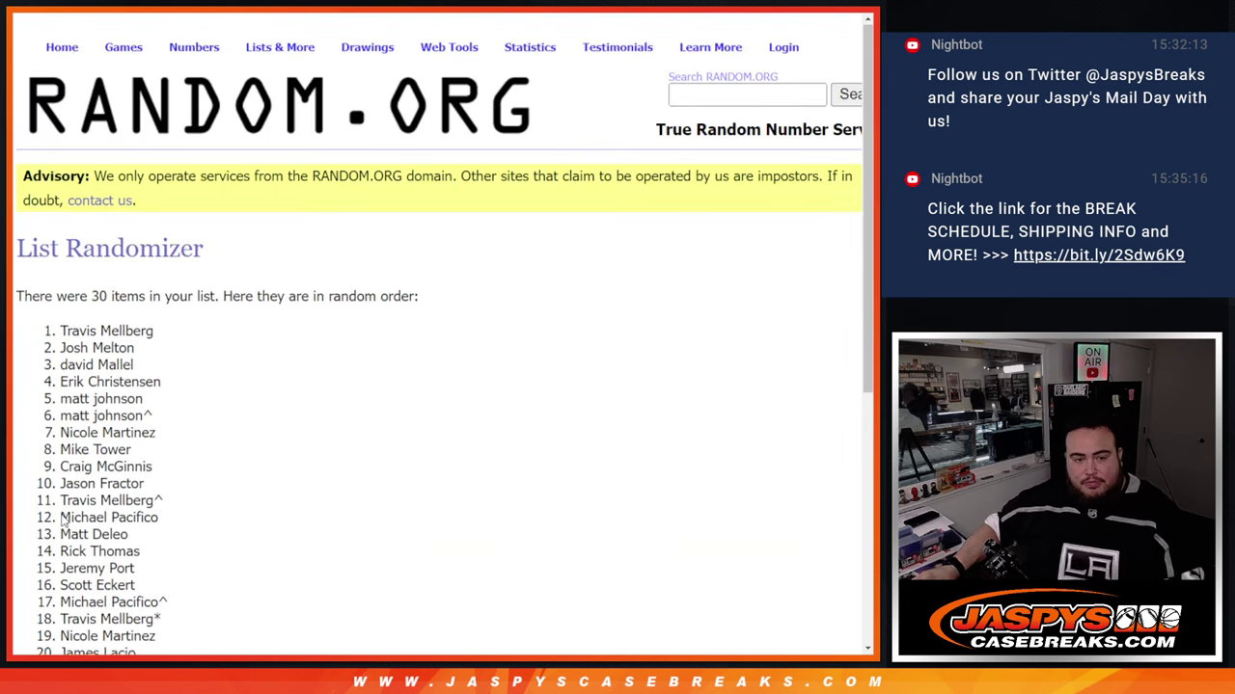
pyautogui.scroll(-5, 62, 521)
pyautogui.click(45, 519)
# Copy the 30 shuffled names into column A of the team sheet.
pyautogui.scroll(-3, 253, 524)
pyautogui.scroll(10, 198, 482)
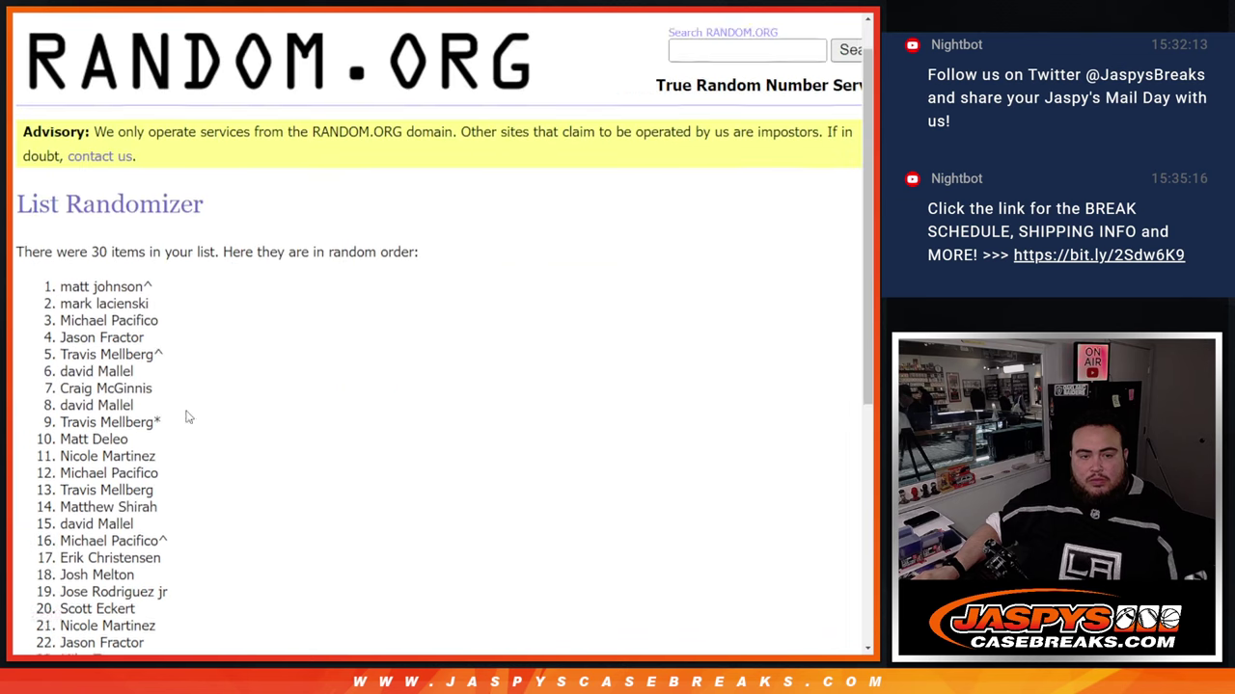
pyautogui.scroll(-5, 199, 402)
pyautogui.moveTo(53, 328)
pyautogui.mouseDown()
pyautogui.moveTo(199, 403)
pyautogui.moveTo(179, 532)
pyautogui.mouseUp()
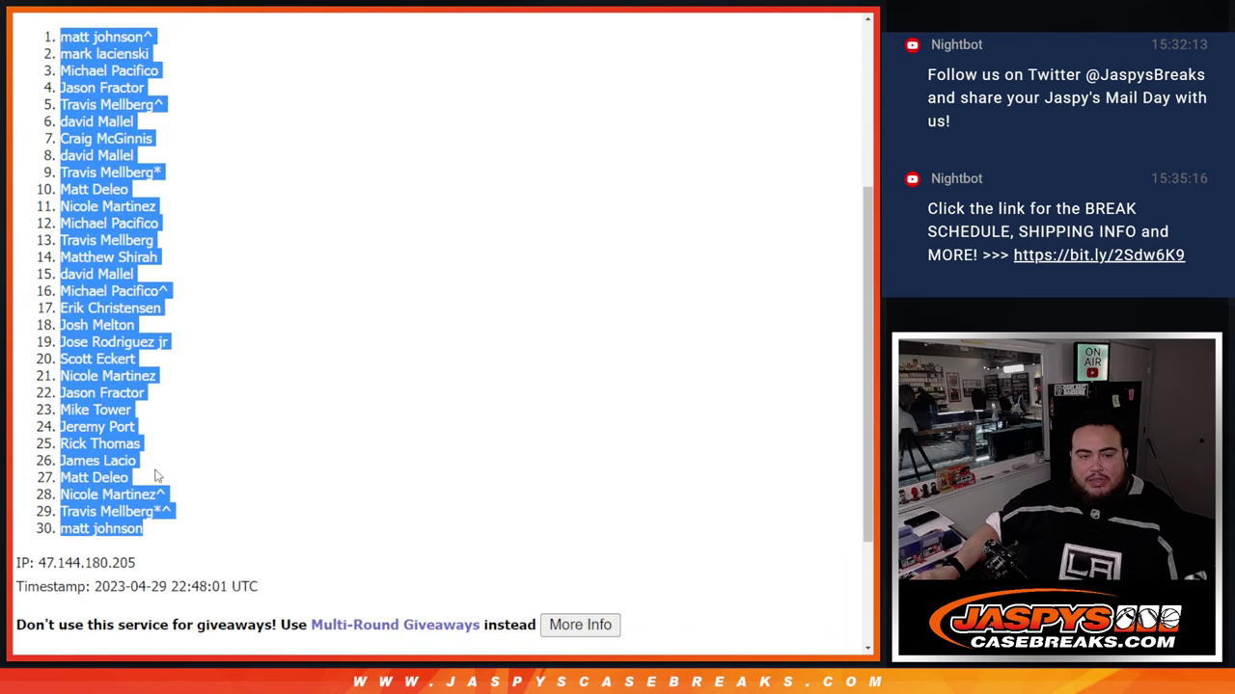
pyautogui.hotkey('ctrl', 'c')
pyautogui.hotkey('alt', 'Tab')
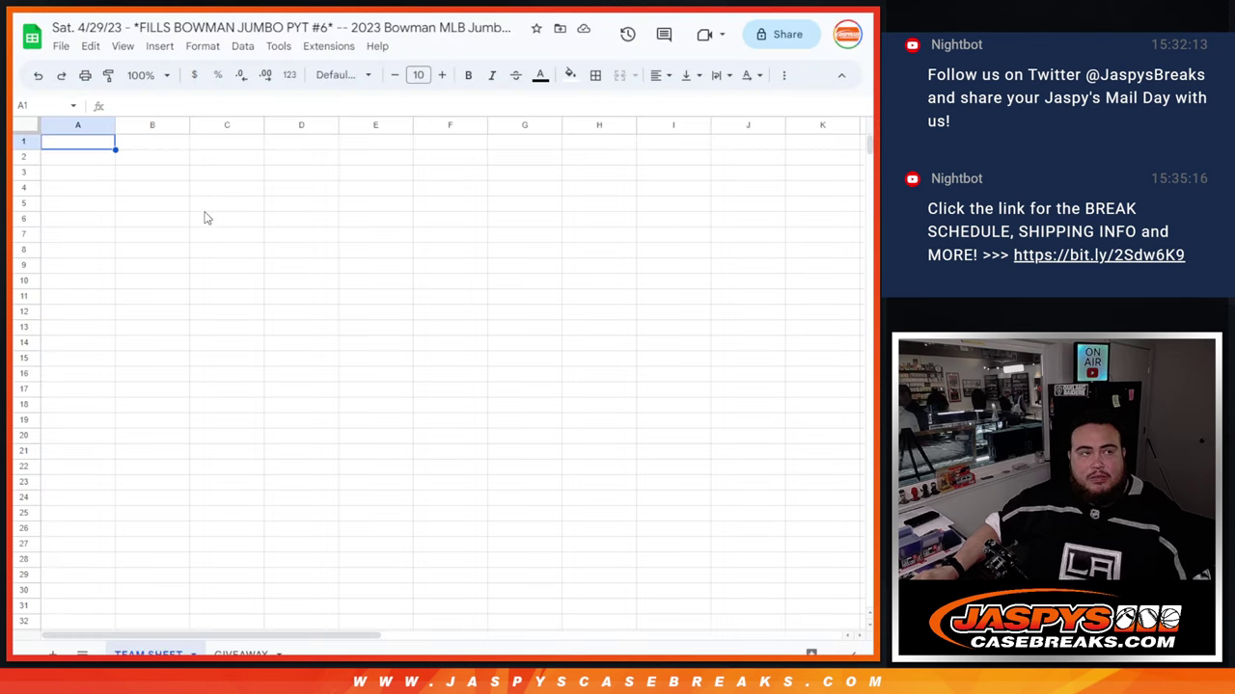
pyautogui.hotkey('ctrl', 'v')
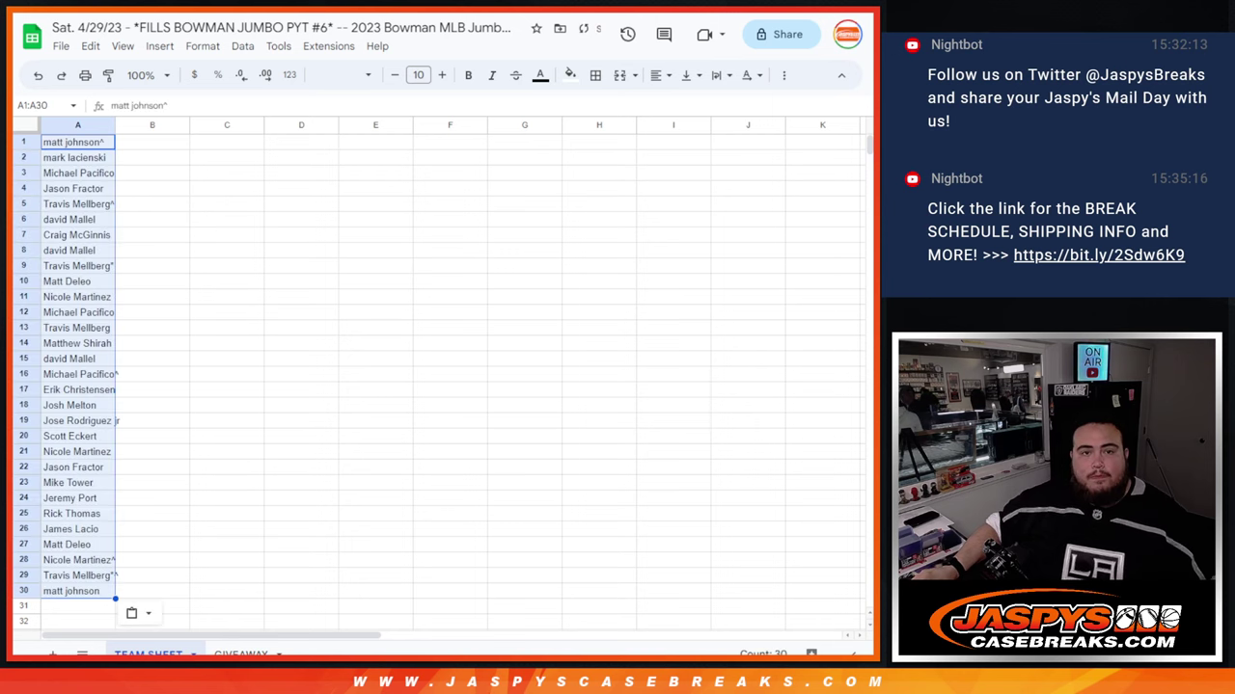
# Return to the browser and switch to the MLB teams randomizer form.
pyautogui.hotkey('alt', 'Tab')
pyautogui.hotkey('ctrl', 'Tab')
pyautogui.scroll(-3, 434, 290)
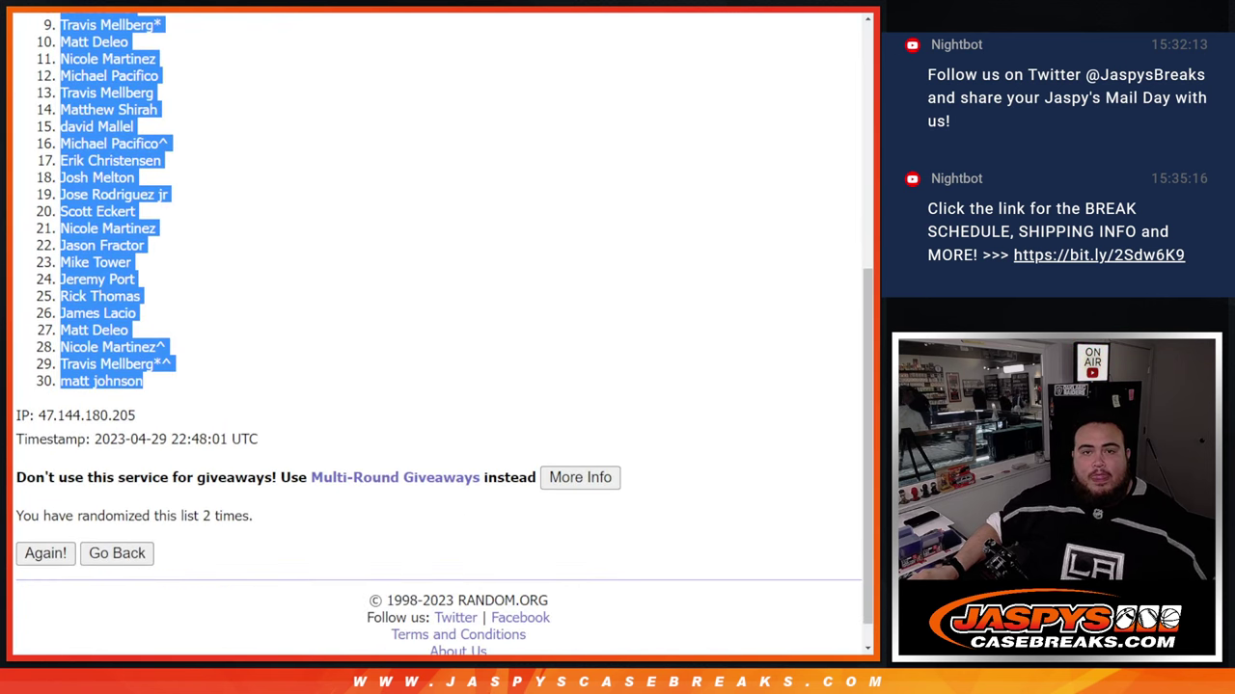
pyautogui.hotkey('ctrl', 'Tab')
pyautogui.scroll(-3, 523, 256)
# Shuffle the 30 MLB teams twice and paste them into column B starting at B1.
pyautogui.click(51, 528)
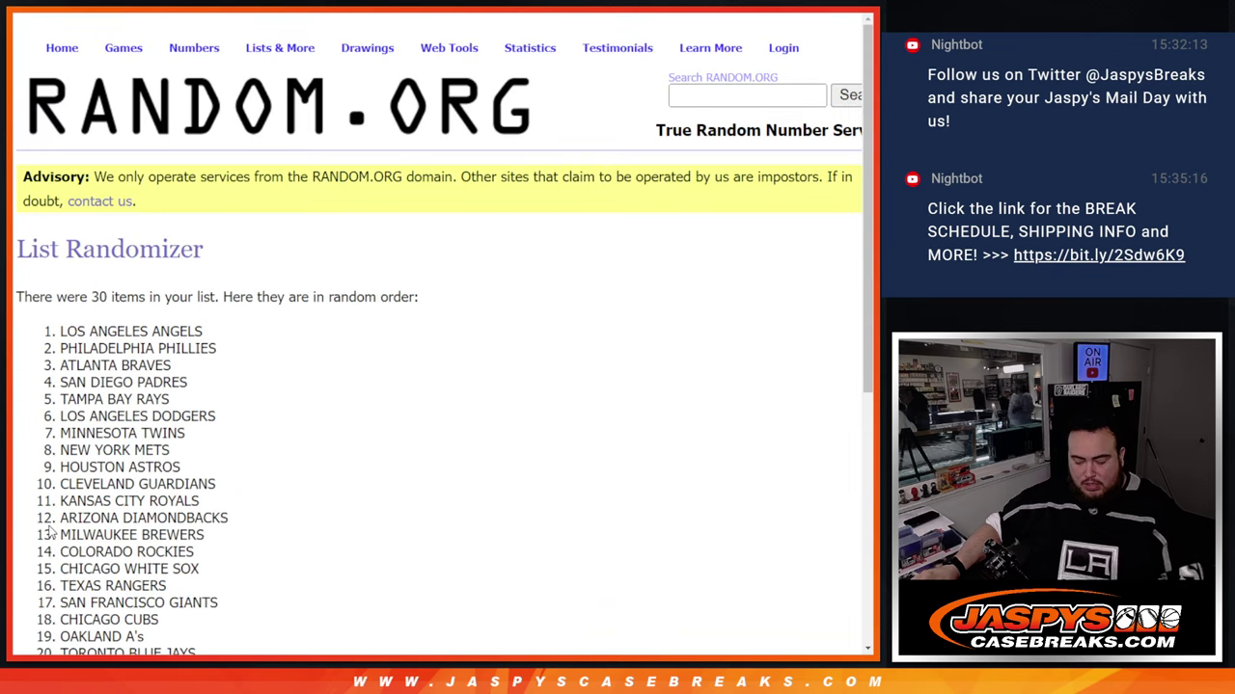
pyautogui.scroll(-5, 48, 530)
pyautogui.click(46, 528)
pyautogui.scroll(-5, 276, 546)
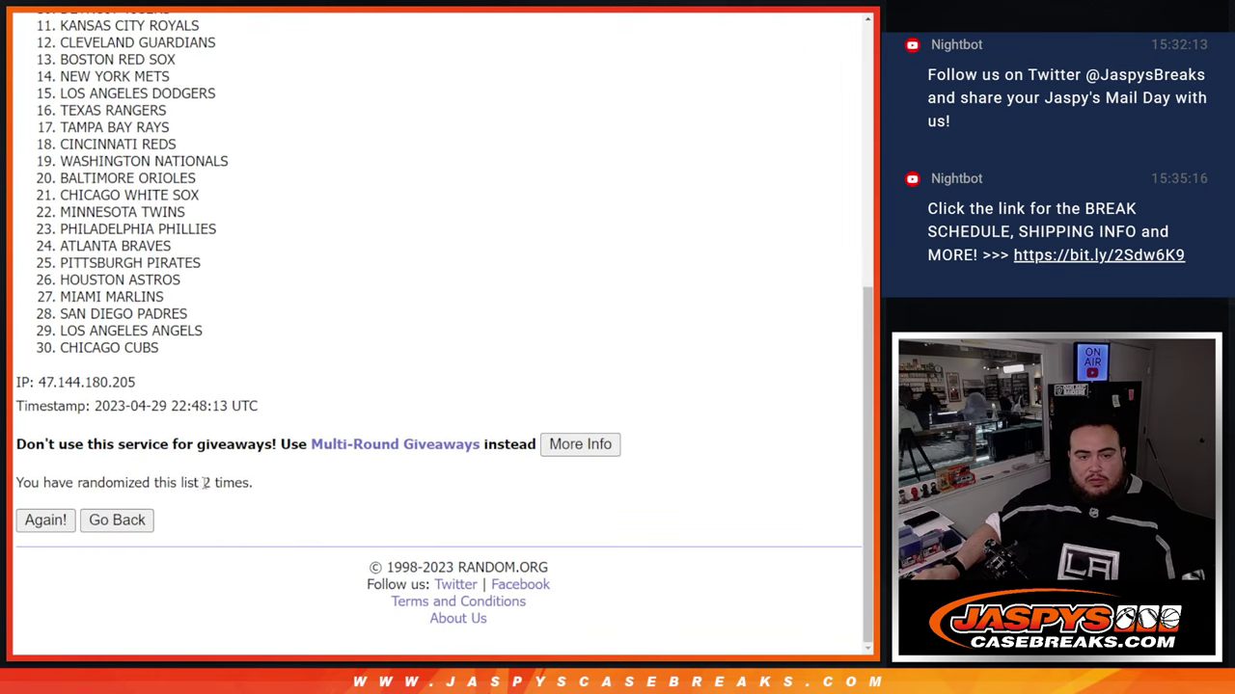
pyautogui.scroll(5, 231, 482)
pyautogui.scroll(-3, 232, 356)
pyautogui.moveTo(54, 326)
pyautogui.mouseDown()
pyautogui.moveTo(232, 356)
pyautogui.moveTo(218, 533)
pyautogui.mouseUp()
pyautogui.hotkey('alt', 'Tab')
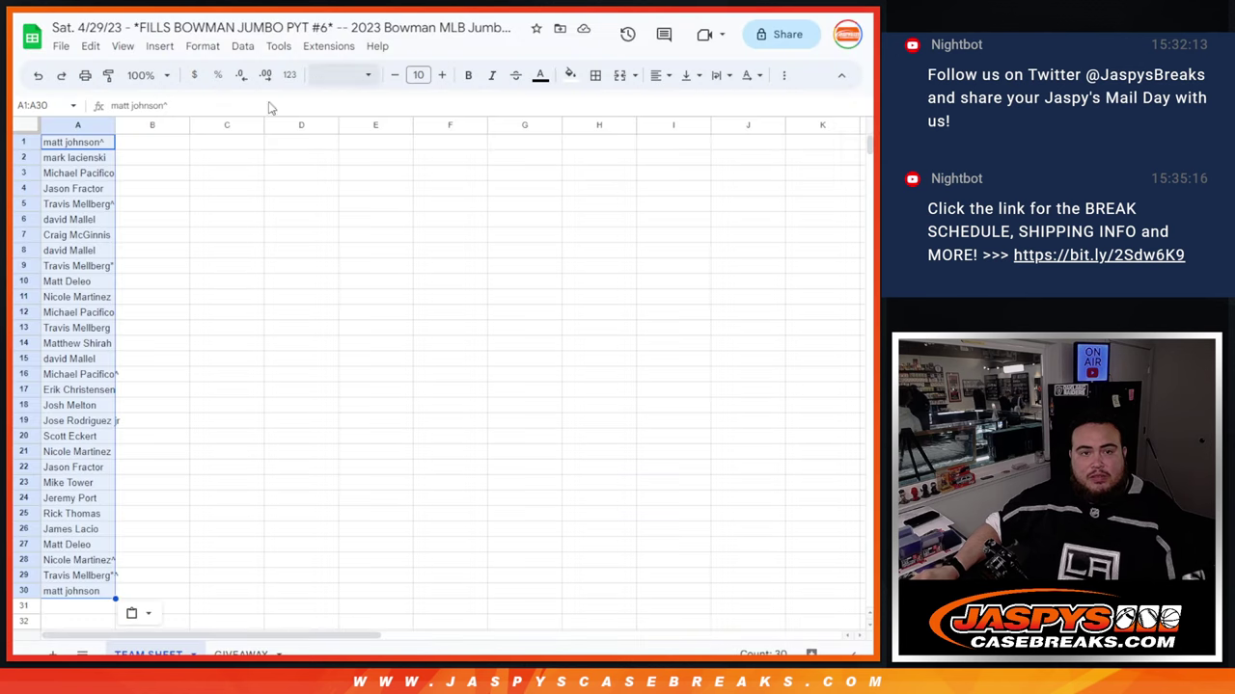
pyautogui.click(134, 146)
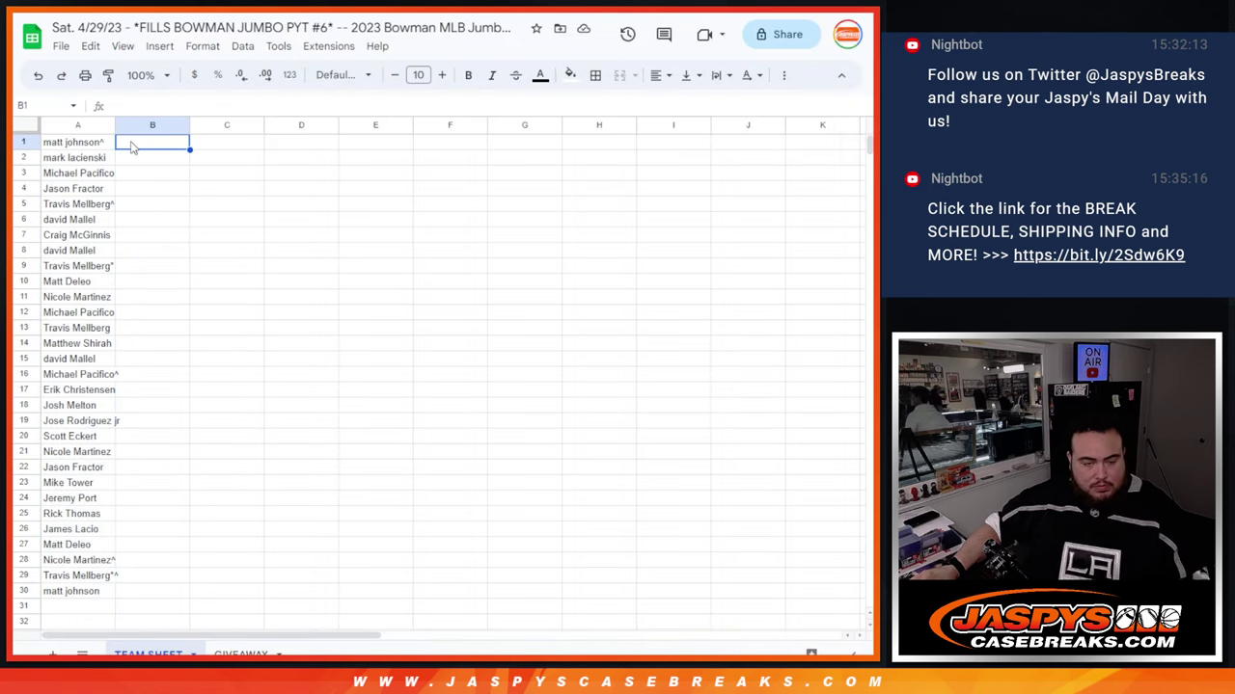
pyautogui.hotkey('ctrl', 'v')
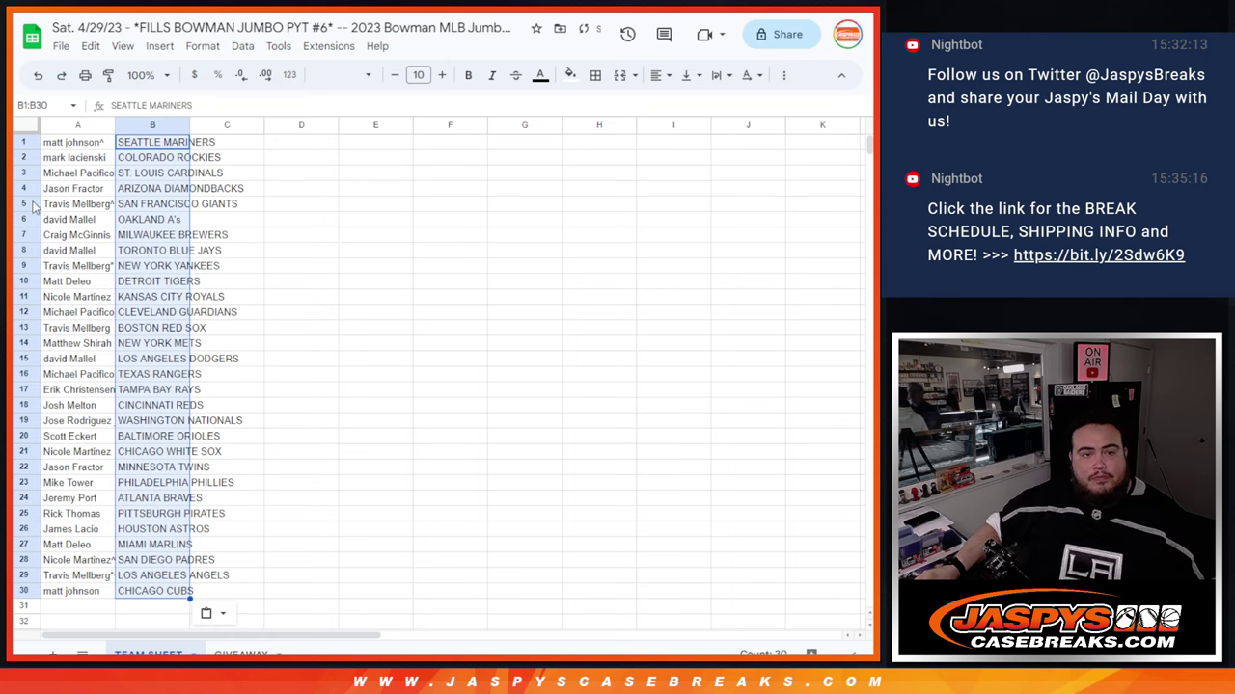
# Set the whole sheet to font size 14 and auto-fit the column widths.
pyautogui.click(30, 126)
pyautogui.click(417, 74)
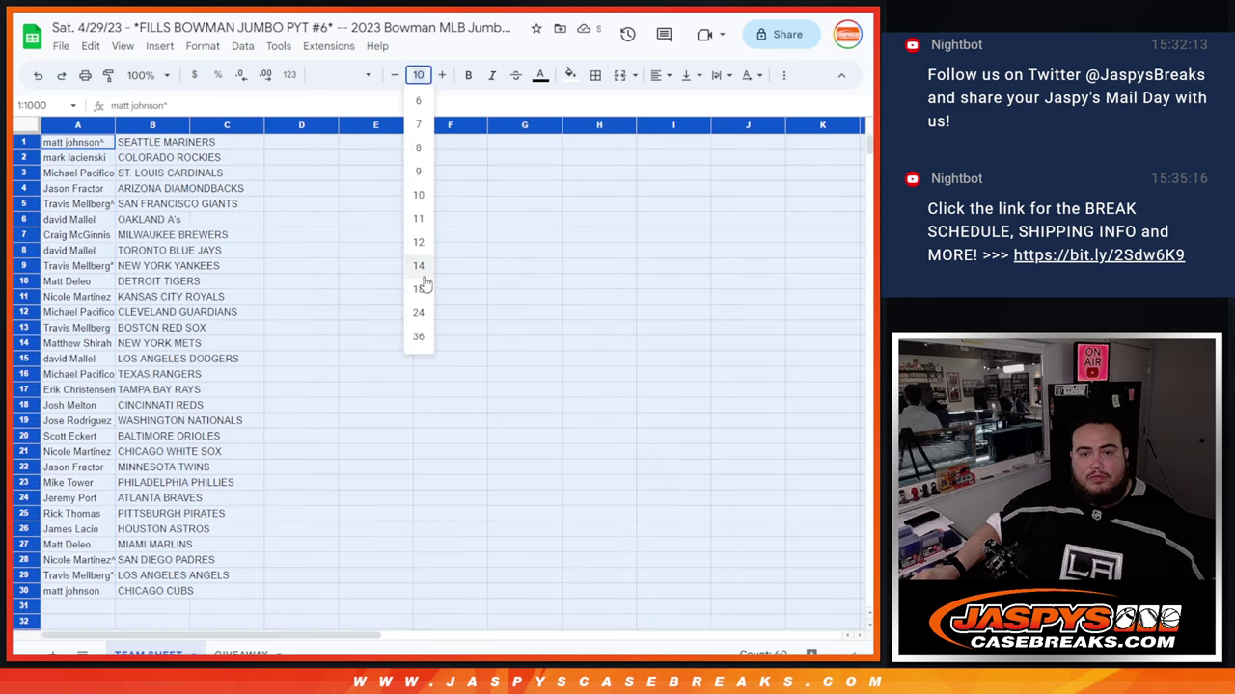
pyautogui.click(418, 266)
pyautogui.doubleClick(115, 125)
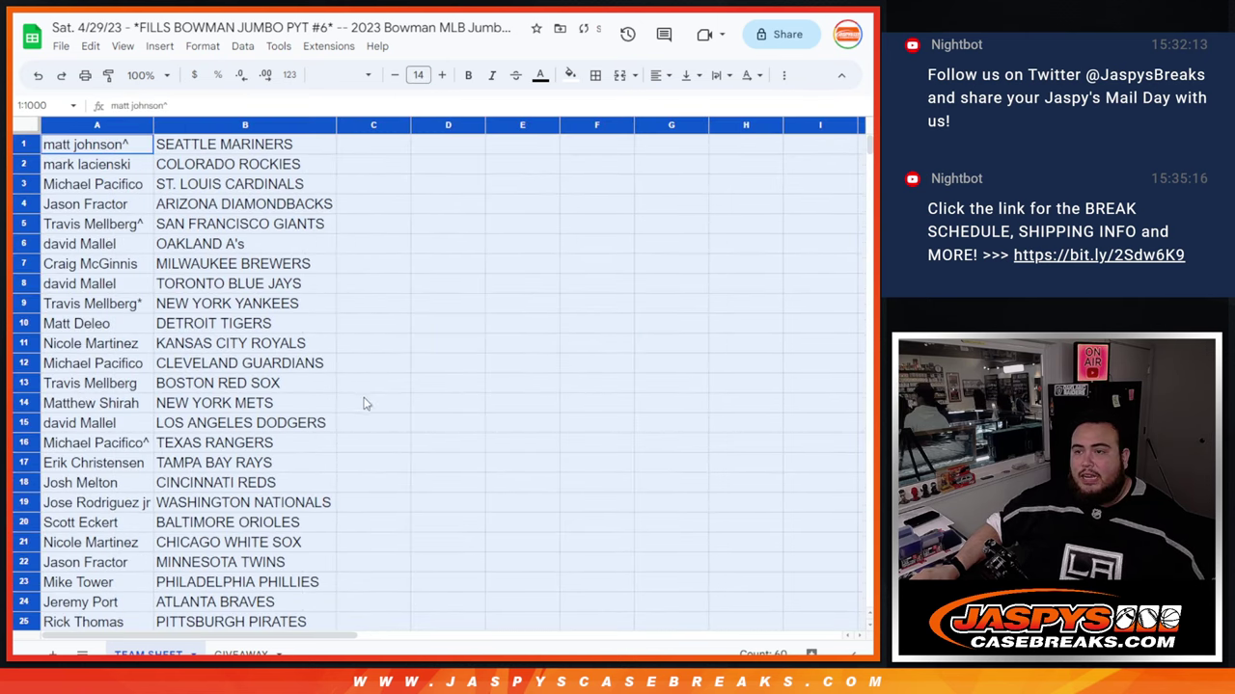
pyautogui.scroll(-3, 365, 403)
pyautogui.scroll(3, 365, 403)
# Sort the sheet A to Z by the team column B.
pyautogui.click(280, 125)
pyautogui.click(325, 126)
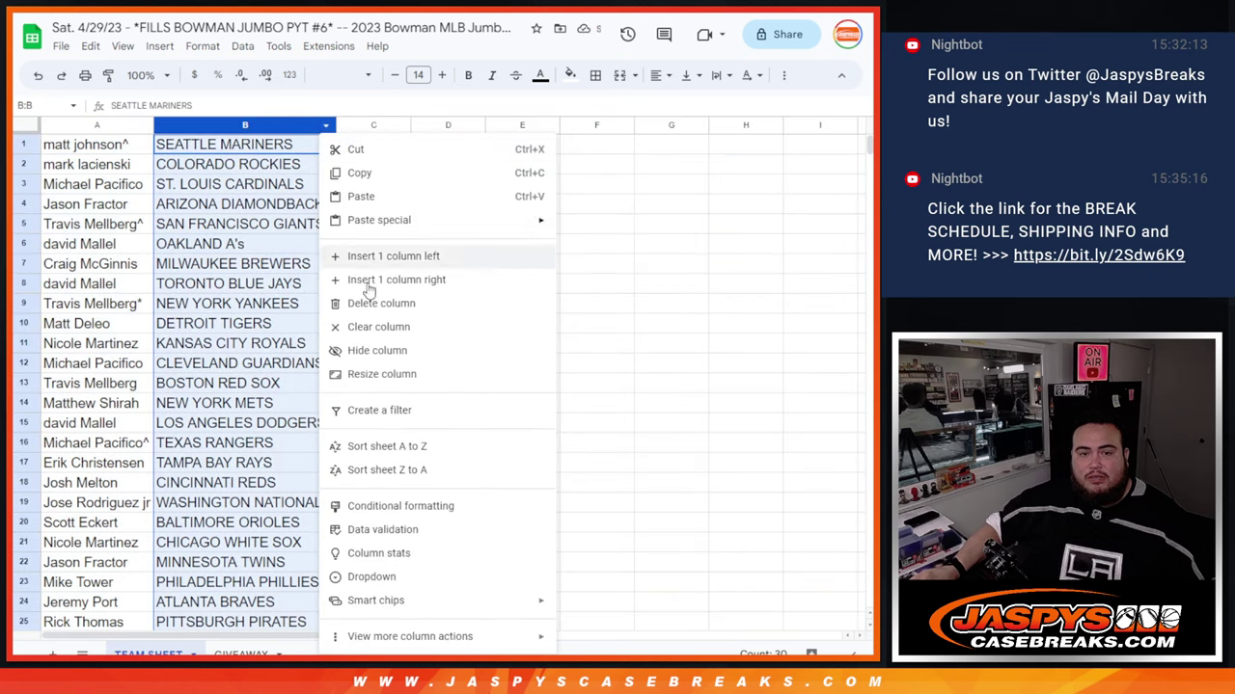
pyautogui.click(357, 447)
# Give A1:B30 all borders and centered text, then open the print settings.
pyautogui.moveTo(102, 145)
pyautogui.mouseDown()
pyautogui.moveTo(164, 185)
pyautogui.moveTo(234, 462)
pyautogui.mouseUp()
pyautogui.scroll(5, 234, 463)
pyautogui.click(595, 74)
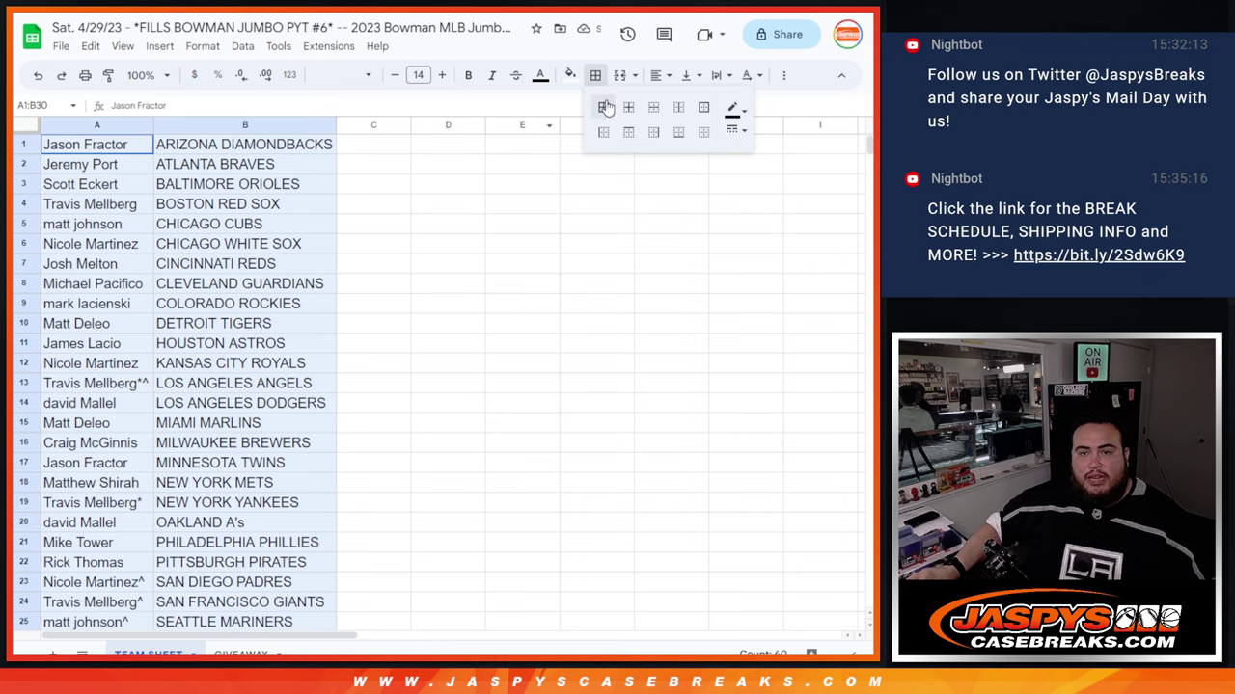
pyautogui.click(604, 107)
pyautogui.click(656, 74)
pyautogui.click(687, 107)
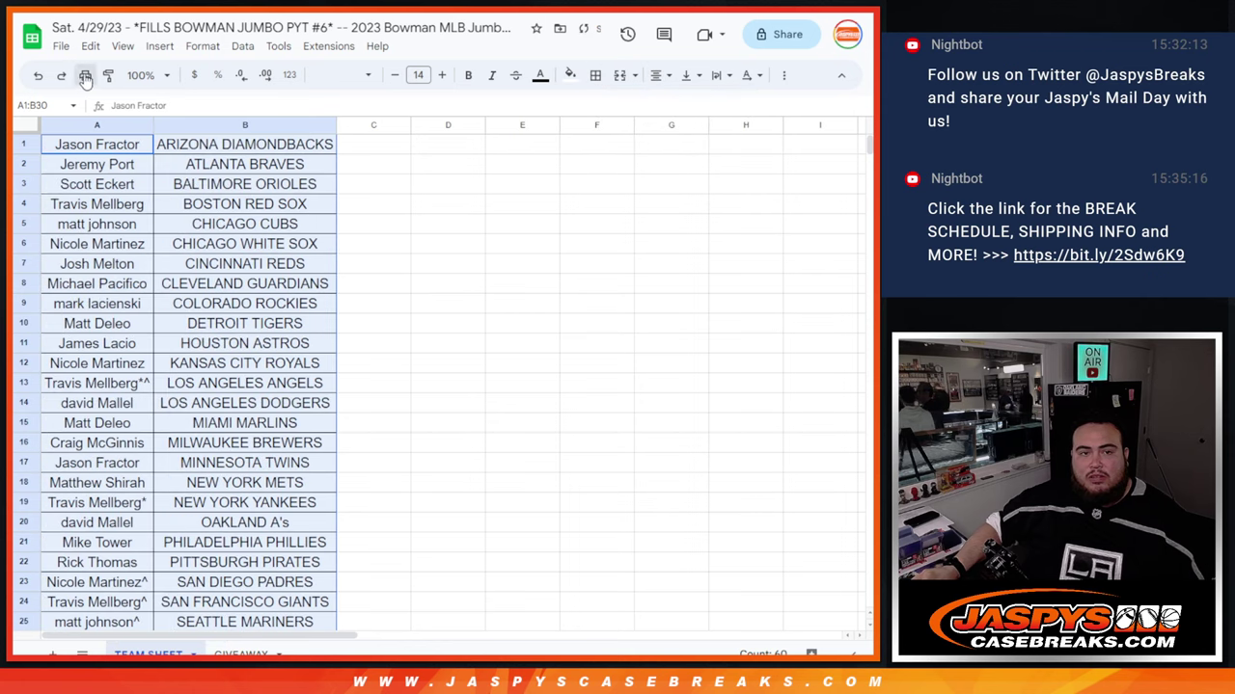
pyautogui.click(85, 75)
# Expand the Headers & footers section in the print settings.
pyautogui.click(715, 446)
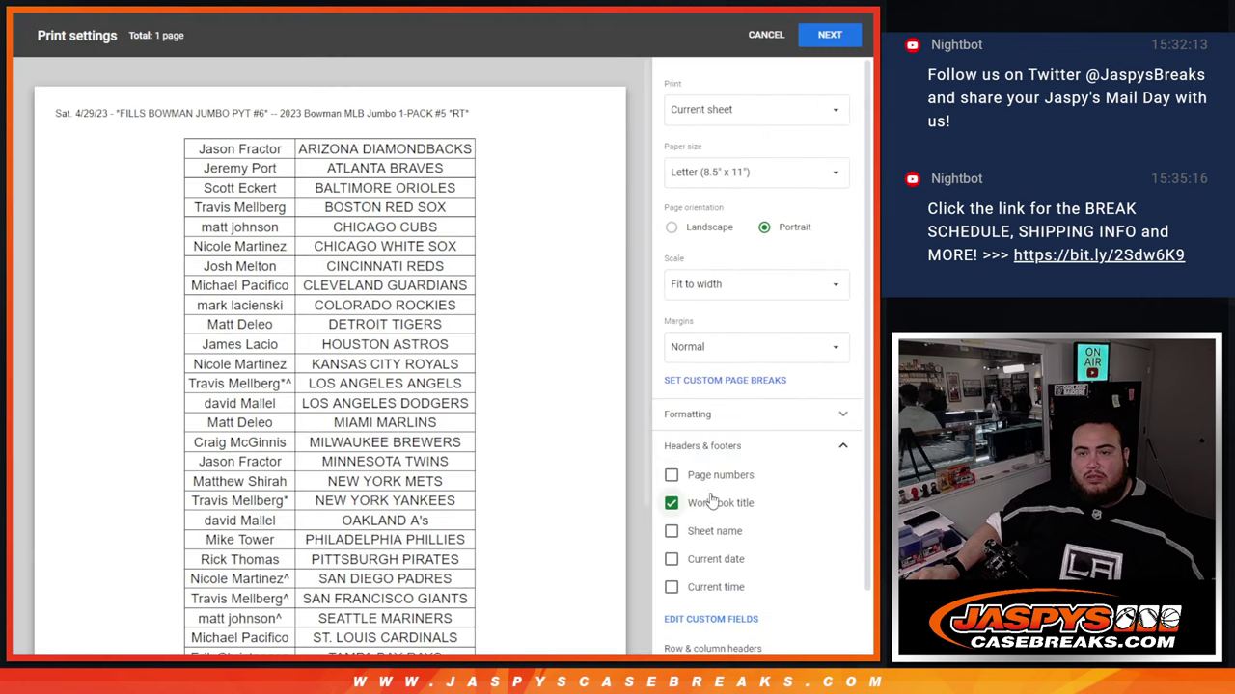
pyautogui.scroll(-2, 650, 171)
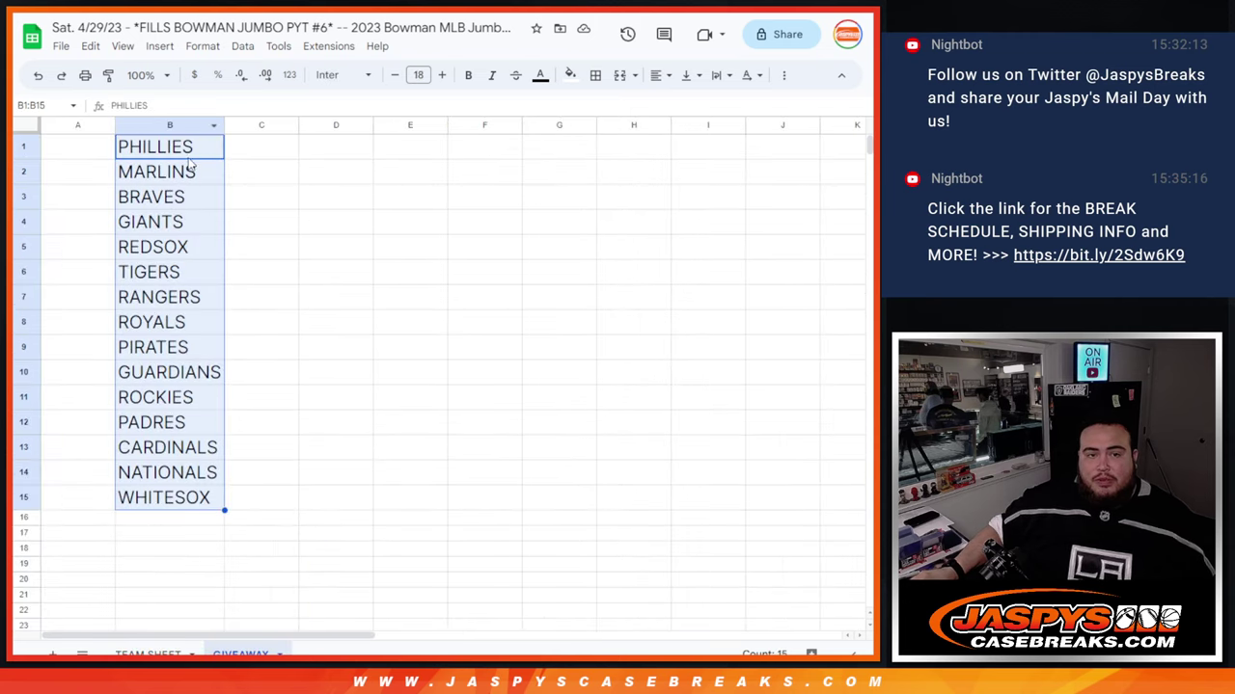
# Check the giveaway teams from B1 down to WHITESOX in B15.
pyautogui.click(189, 154)
pyautogui.click(182, 503)
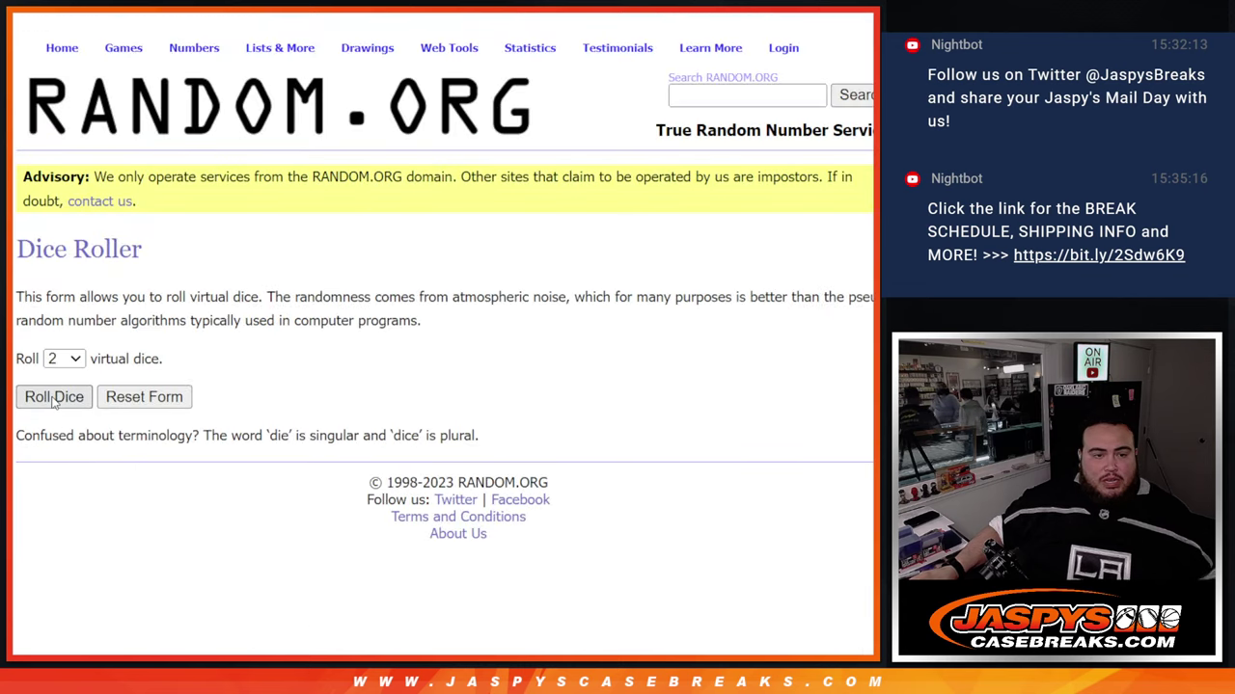
# Roll the two dice, then shuffle the 30-name entrant list six times.
pyautogui.click(54, 399)
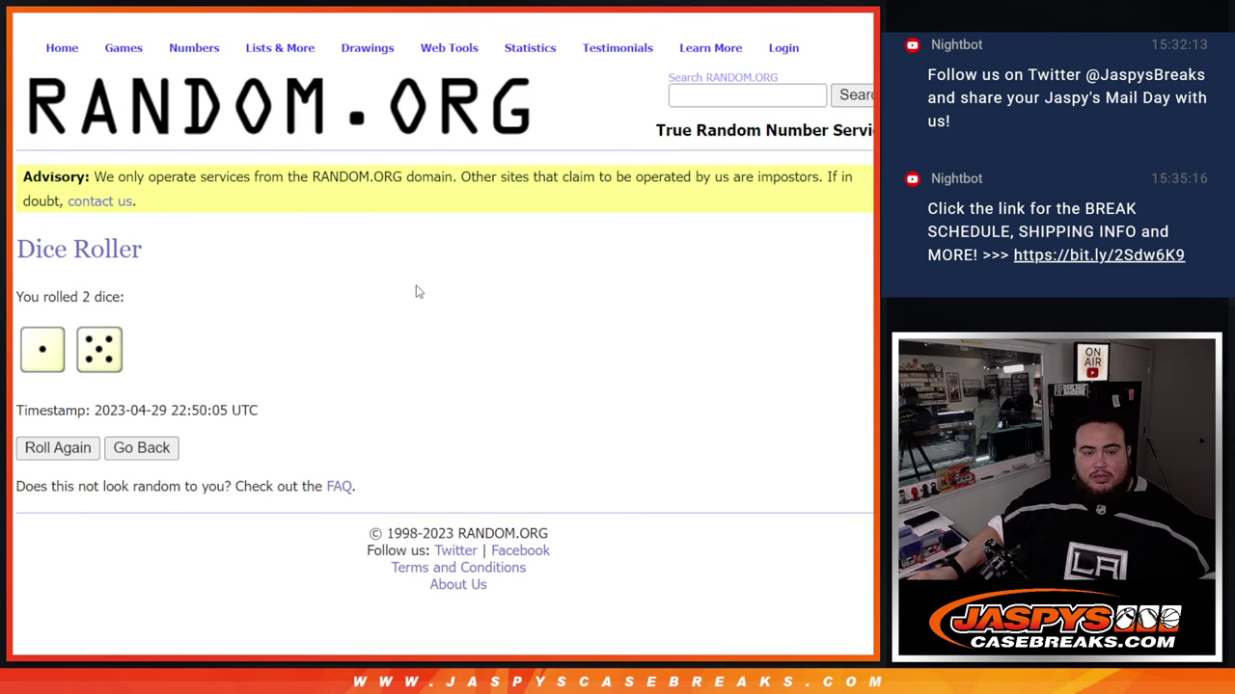
pyautogui.hotkey('ctrl', 'Tab')
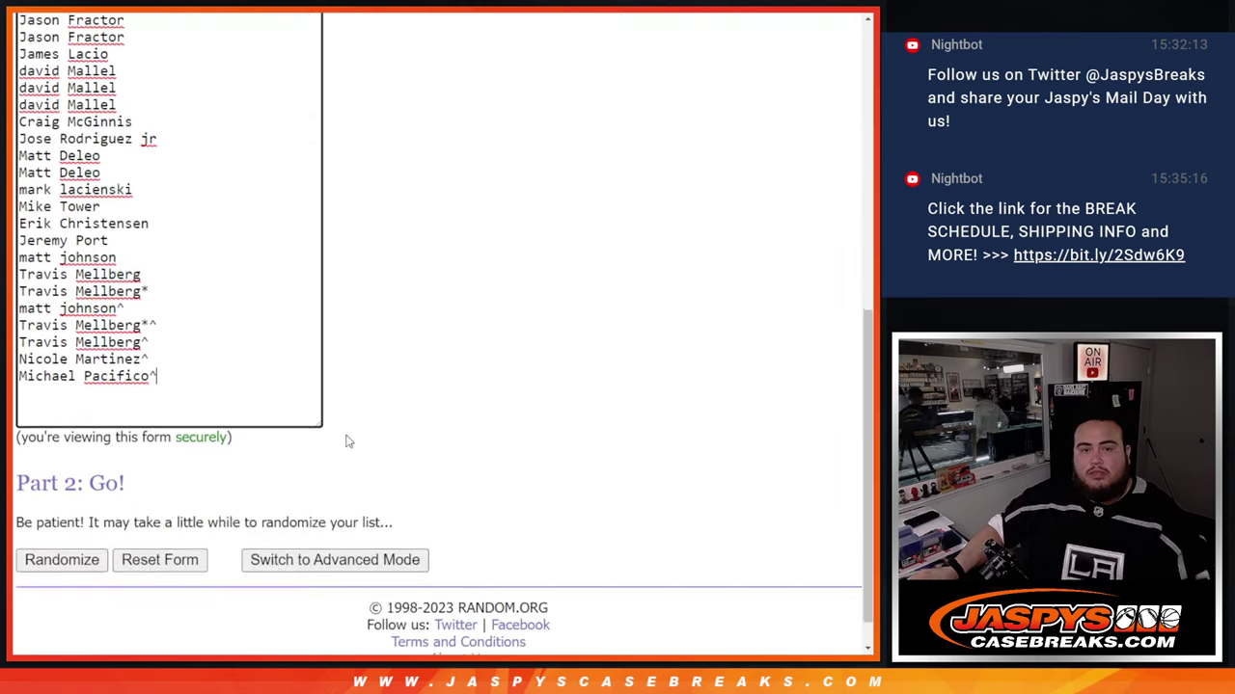
pyautogui.click(40, 523)
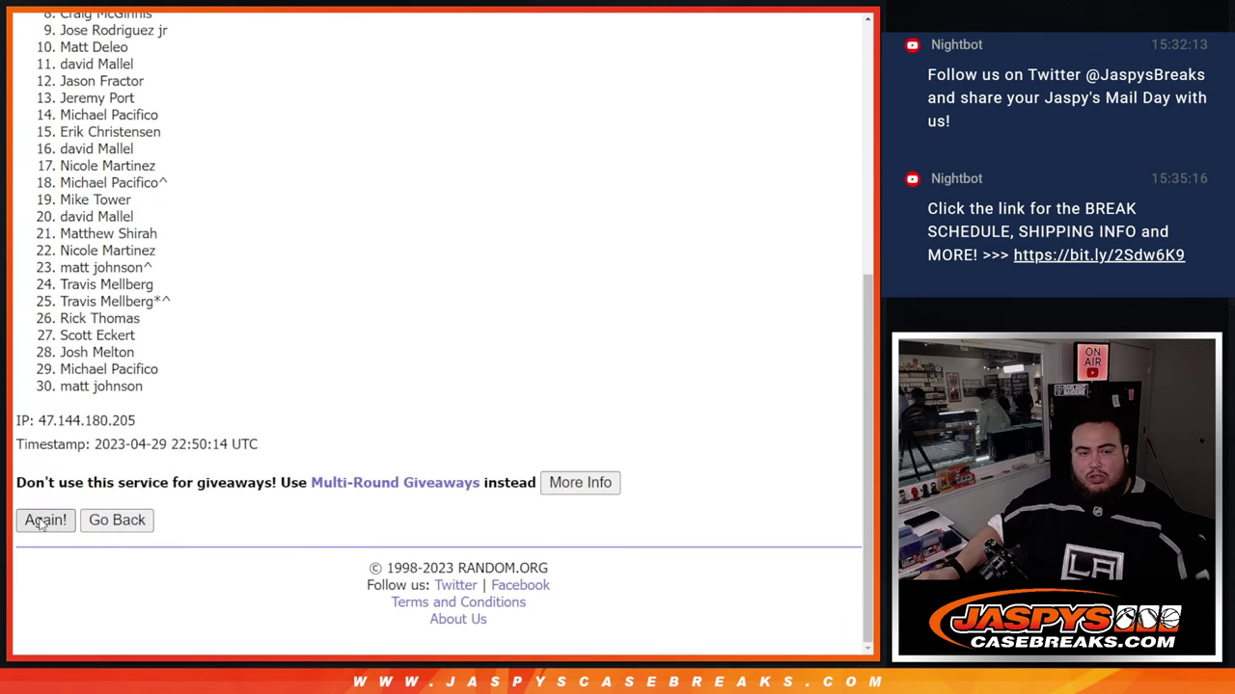
pyautogui.click(41, 524)
pyautogui.click(40, 524)
pyautogui.click(40, 523)
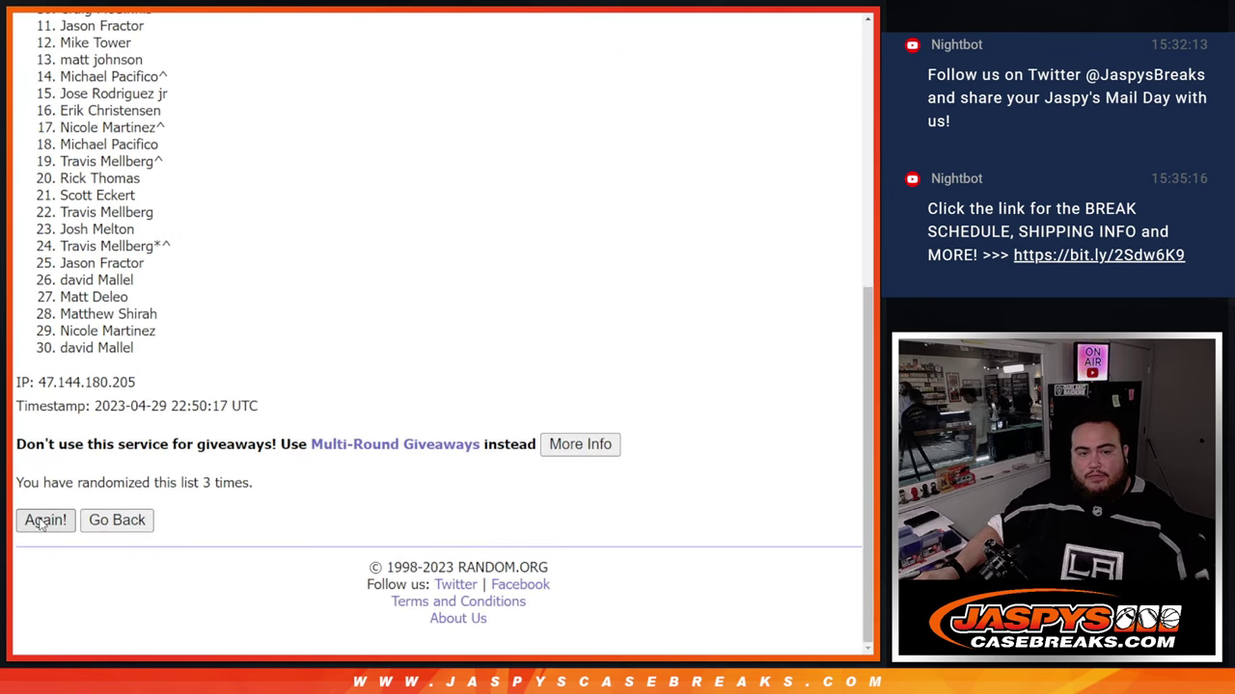
pyautogui.click(40, 524)
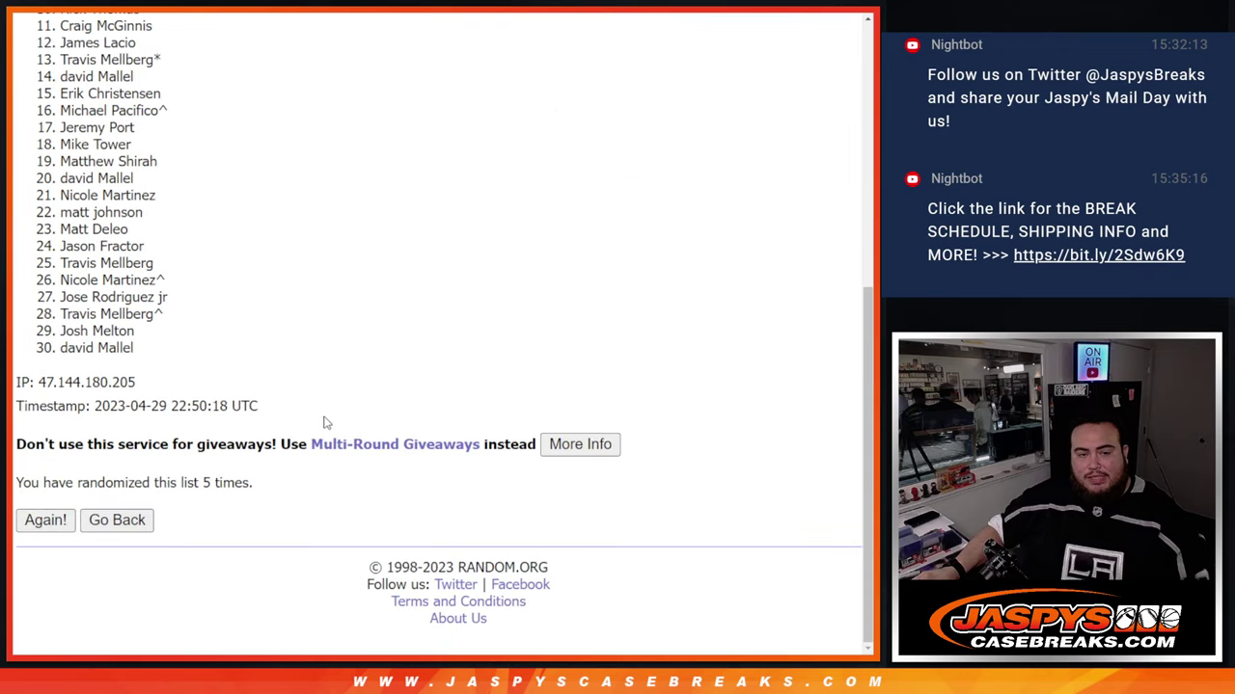
pyautogui.press('F5')
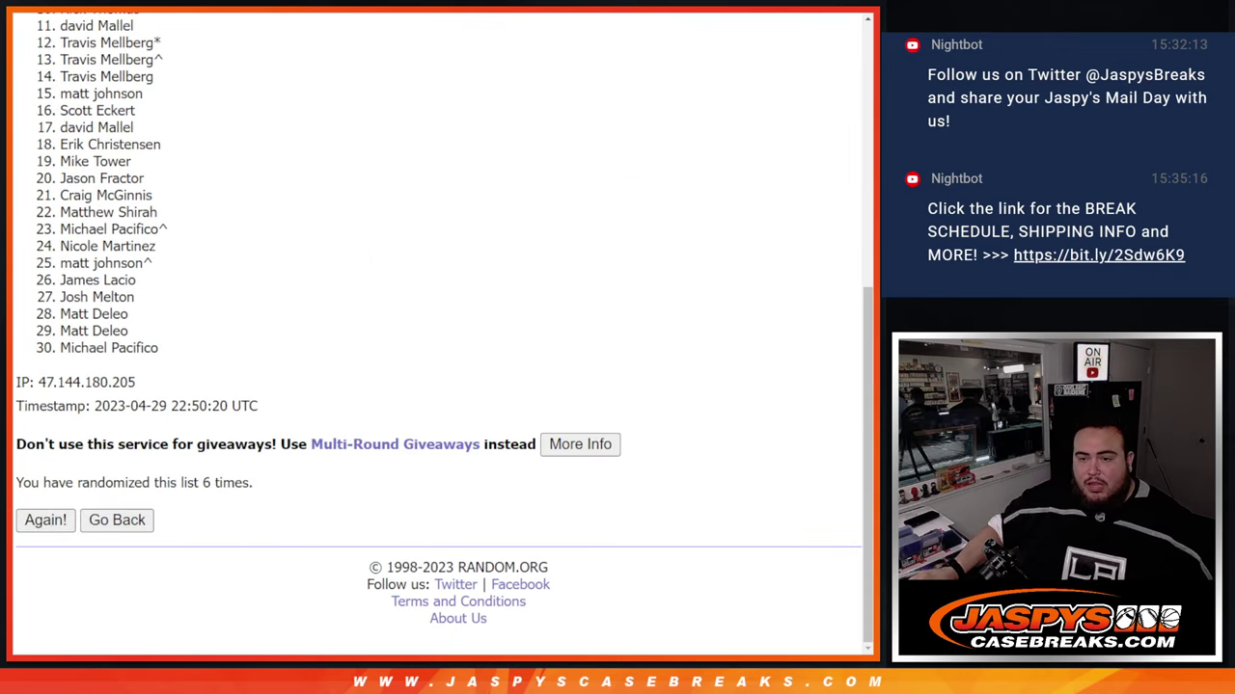
# Select all 30 randomized names for copying.
pyautogui.scroll(2, 866, 462)
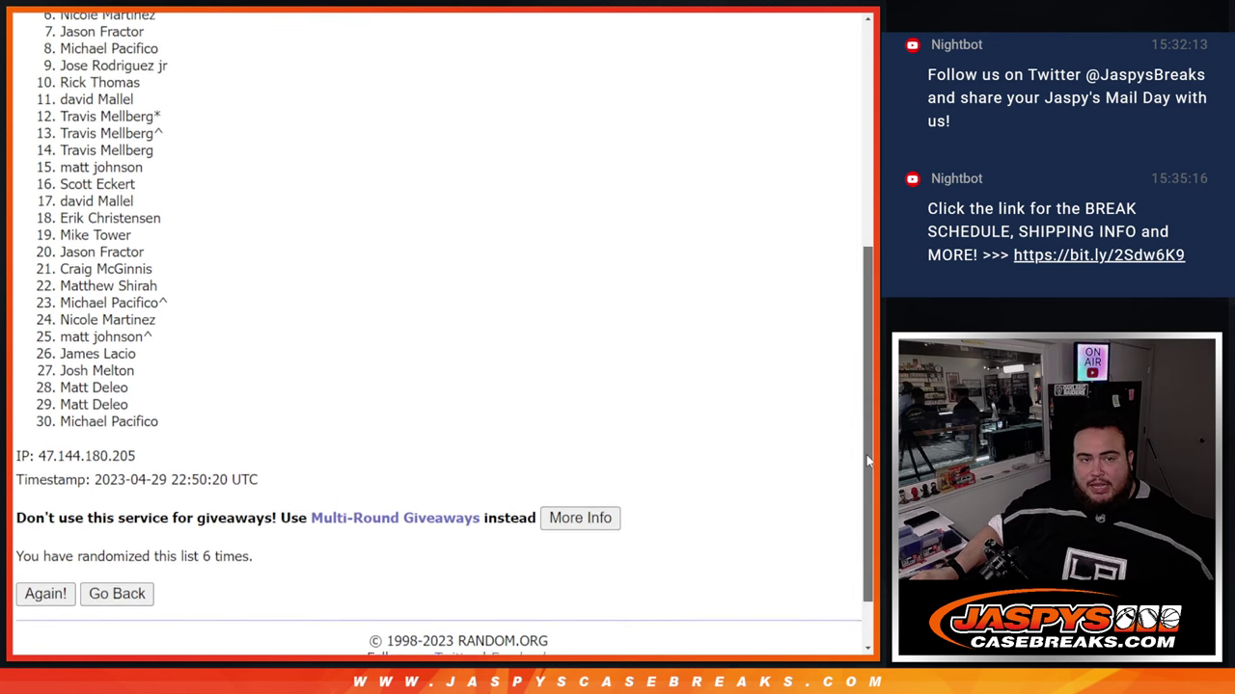
pyautogui.scroll(4, 866, 460)
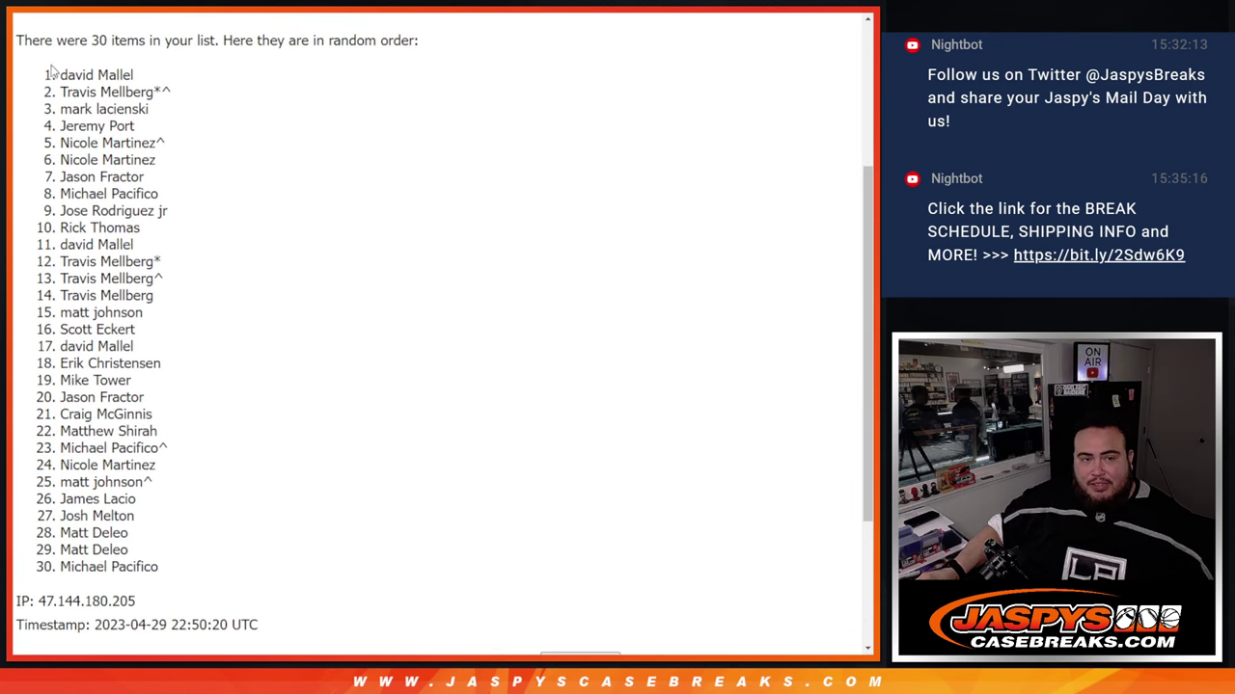
pyautogui.moveTo(48, 79)
pyautogui.mouseDown()
pyautogui.moveTo(145, 96)
pyautogui.moveTo(174, 453)
pyautogui.moveTo(203, 576)
pyautogui.mouseUp()
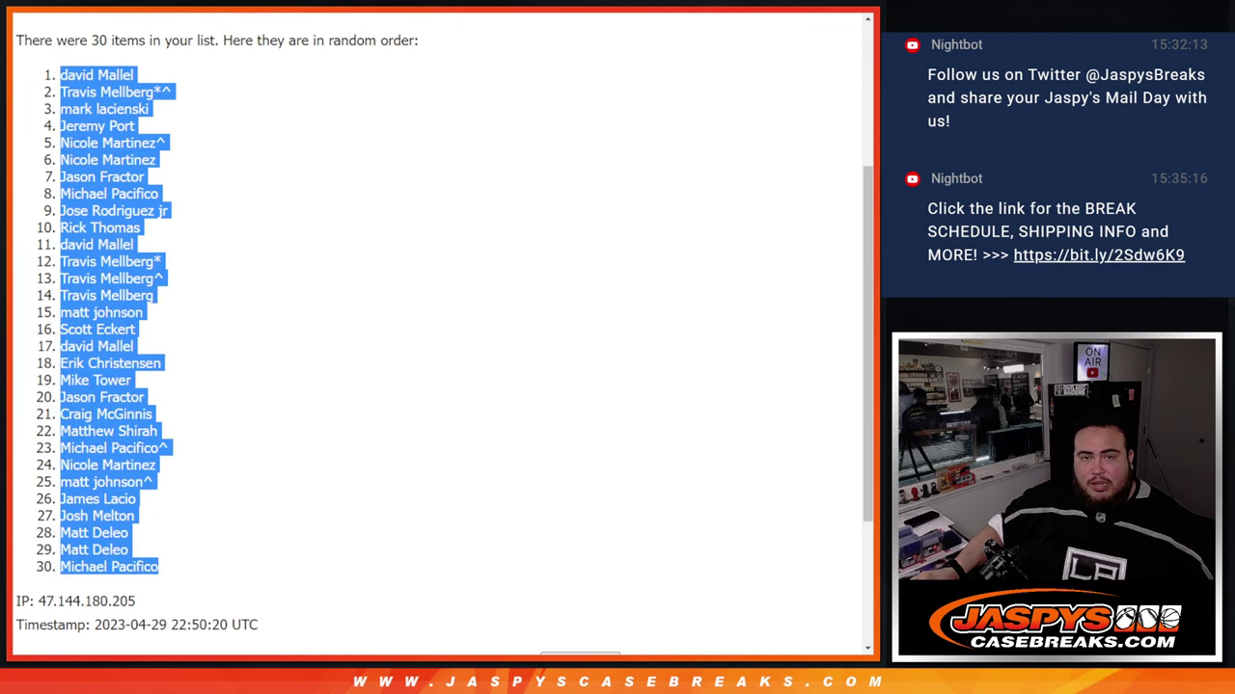
pyautogui.scroll(-3, 423, 186)
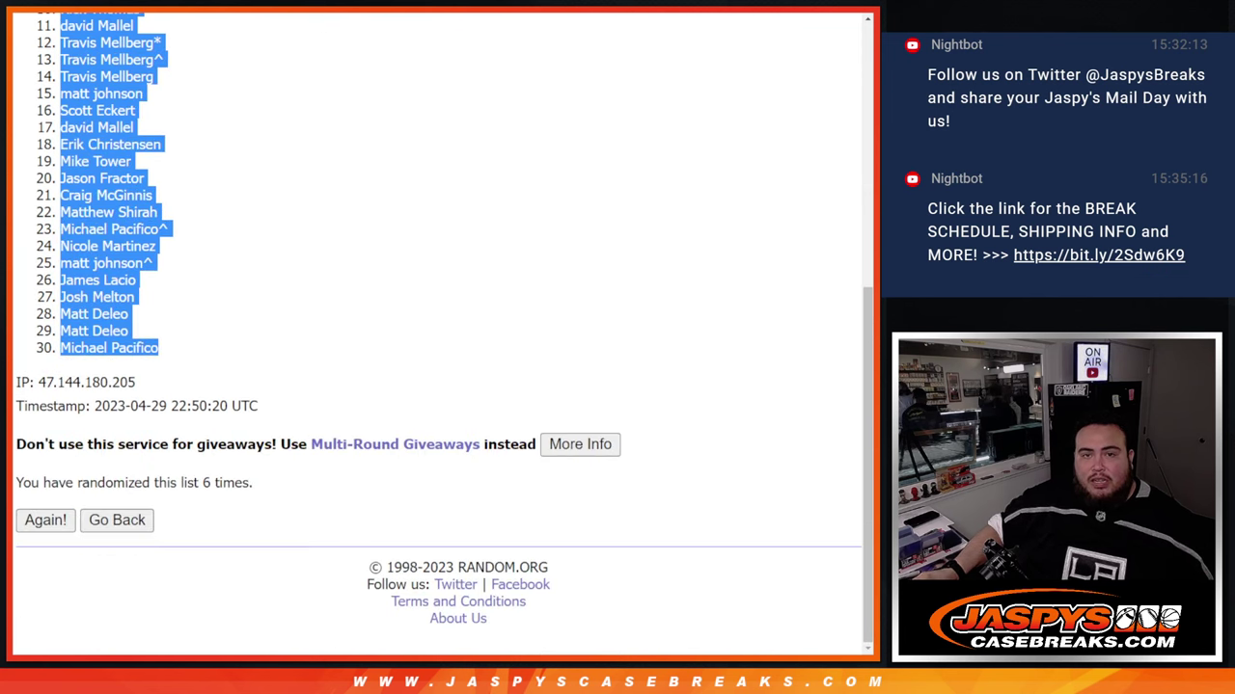
# Paste the 30 randomized names into column A of the GIVEAWAY tab from A1.
pyautogui.hotkey('alt', 'Tab')
pyautogui.click(79, 156)
pyautogui.hotkey('ctrl', 'v')
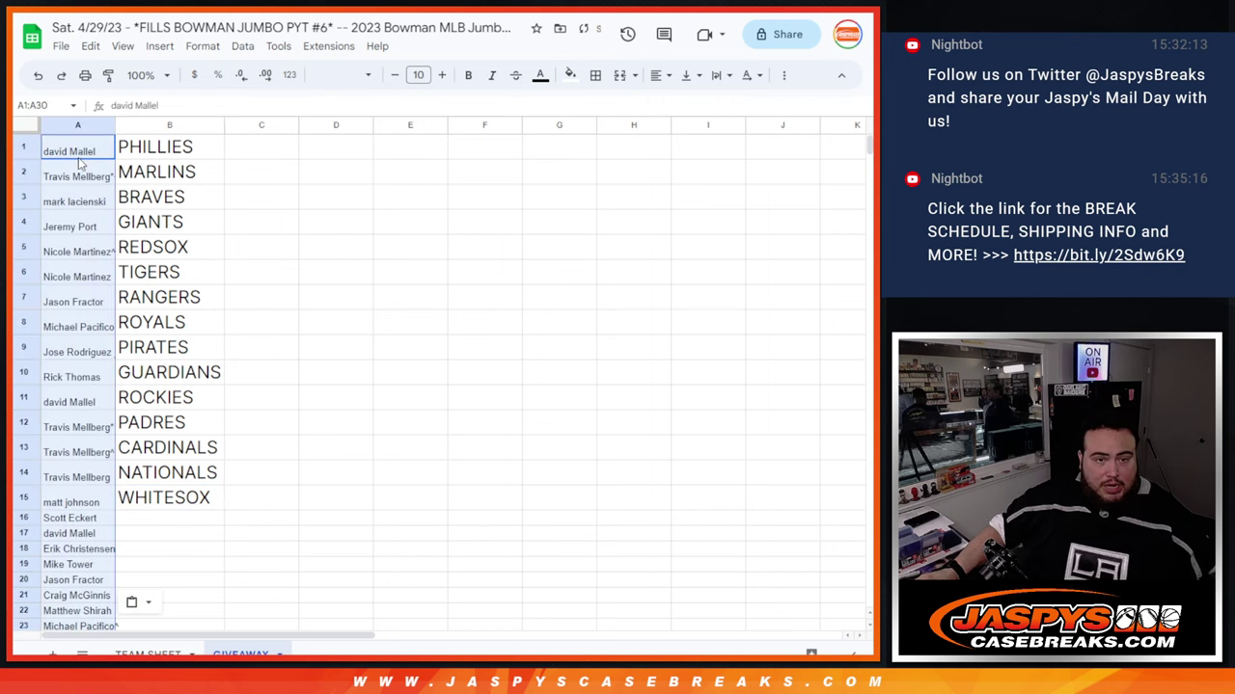
# Make the top 15 names in A1:A15 size 18 and widen column A to fit.
pyautogui.moveTo(77, 152); pyautogui.dragTo(104, 508)
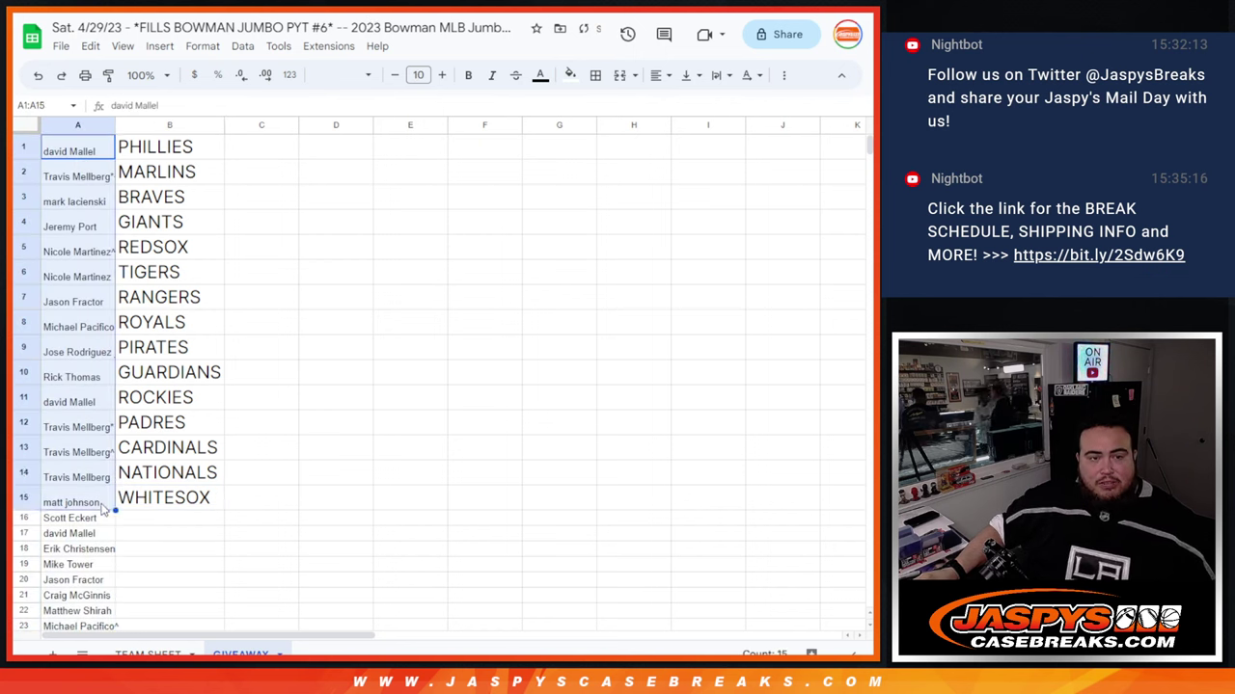
pyautogui.click(418, 75)
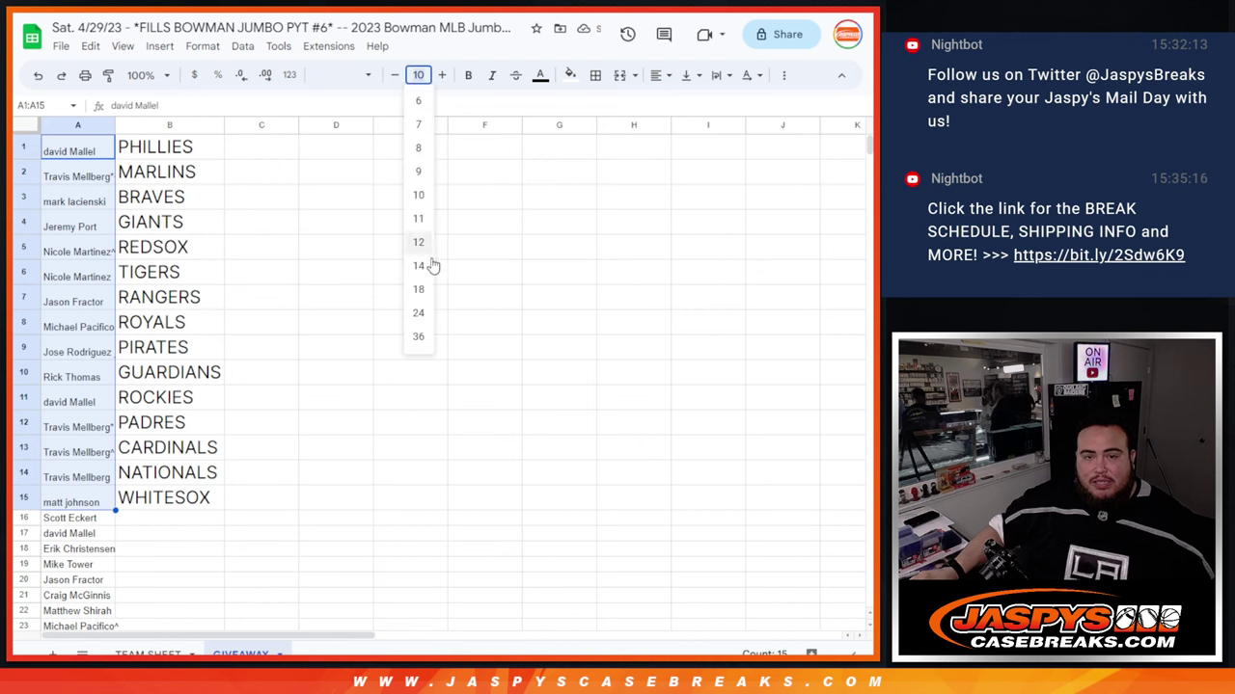
pyautogui.click(418, 289)
pyautogui.doubleClick(115, 126)
pyautogui.scroll(-3, 99, 371)
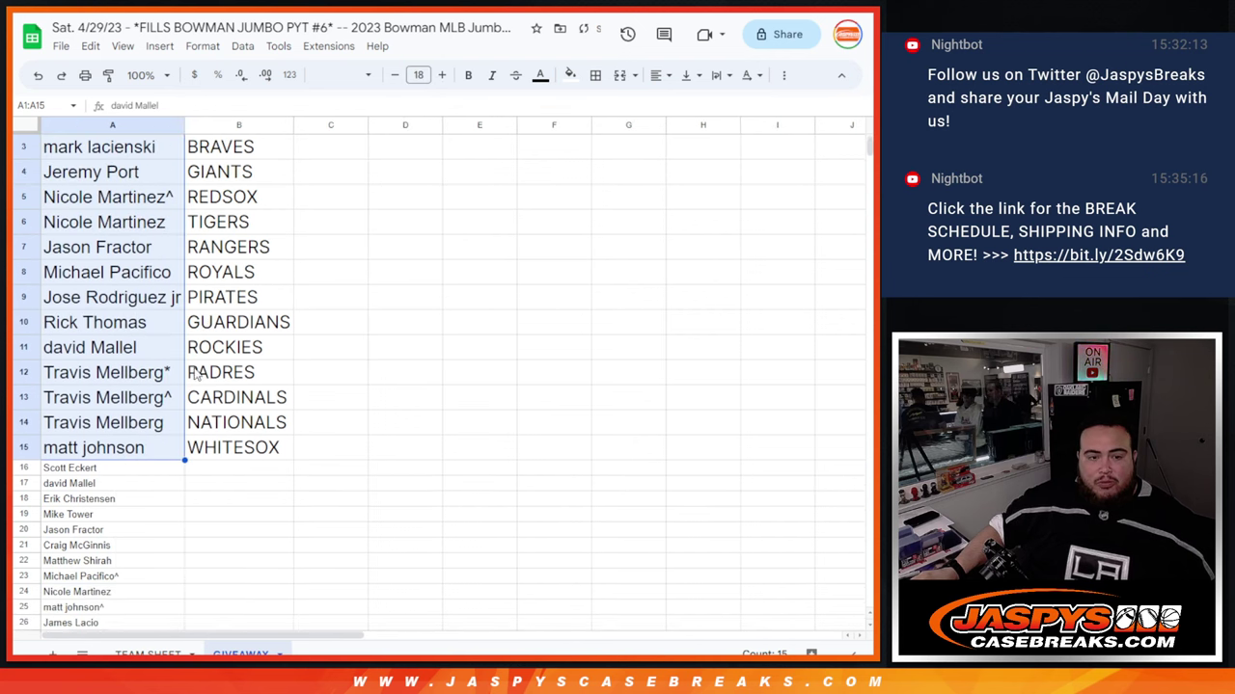
pyautogui.click(99, 371)
pyautogui.click(110, 586)
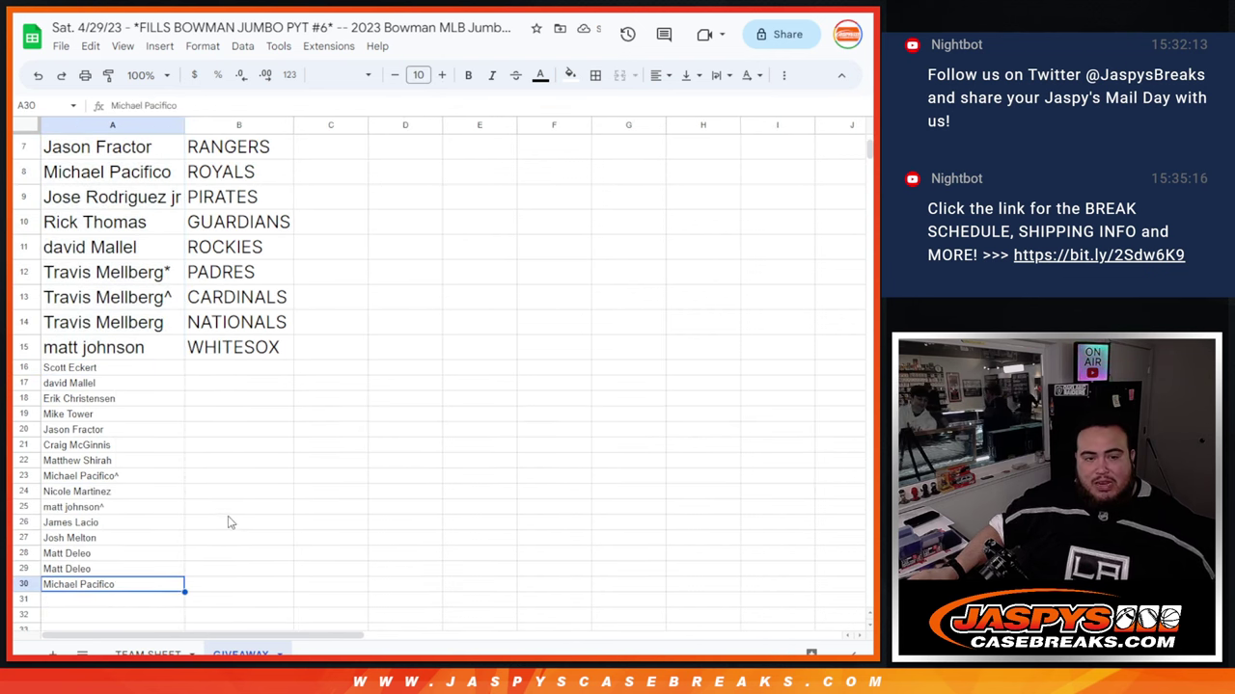
pyautogui.scroll(3, 183, 509)
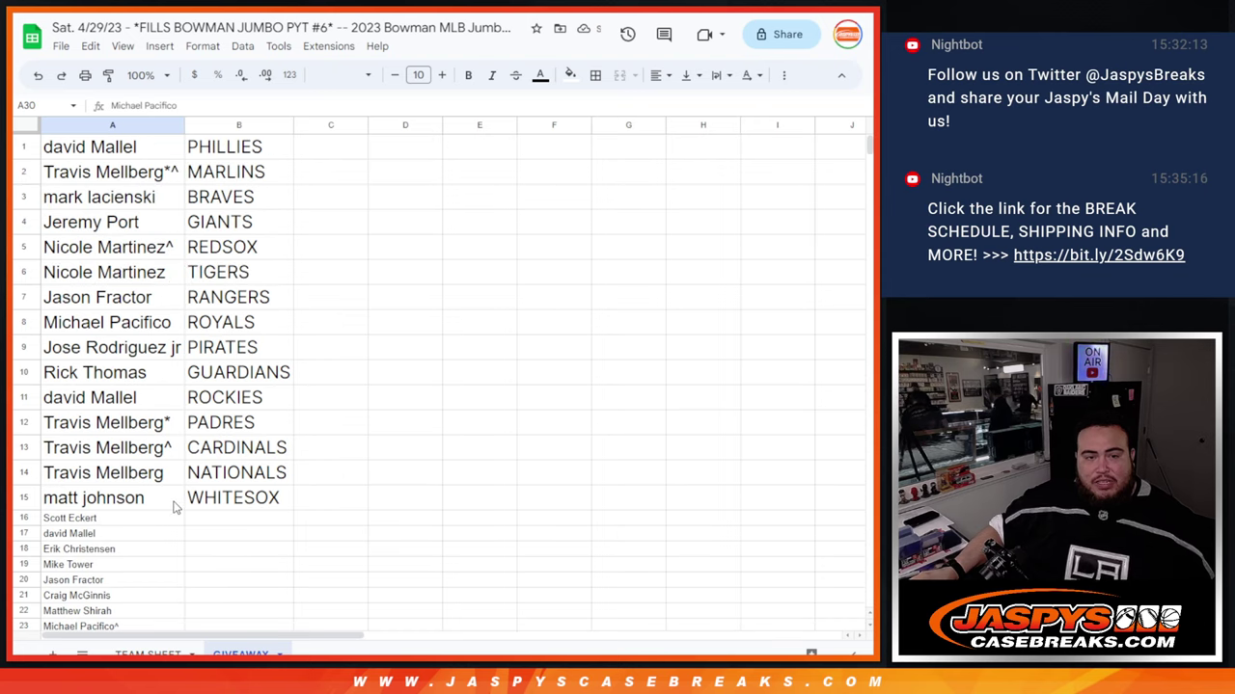
pyautogui.moveTo(183, 125); pyautogui.dragTo(209, 125)
# Append a ^ to the end of the names in A1 through A7.
pyautogui.click(176, 142)
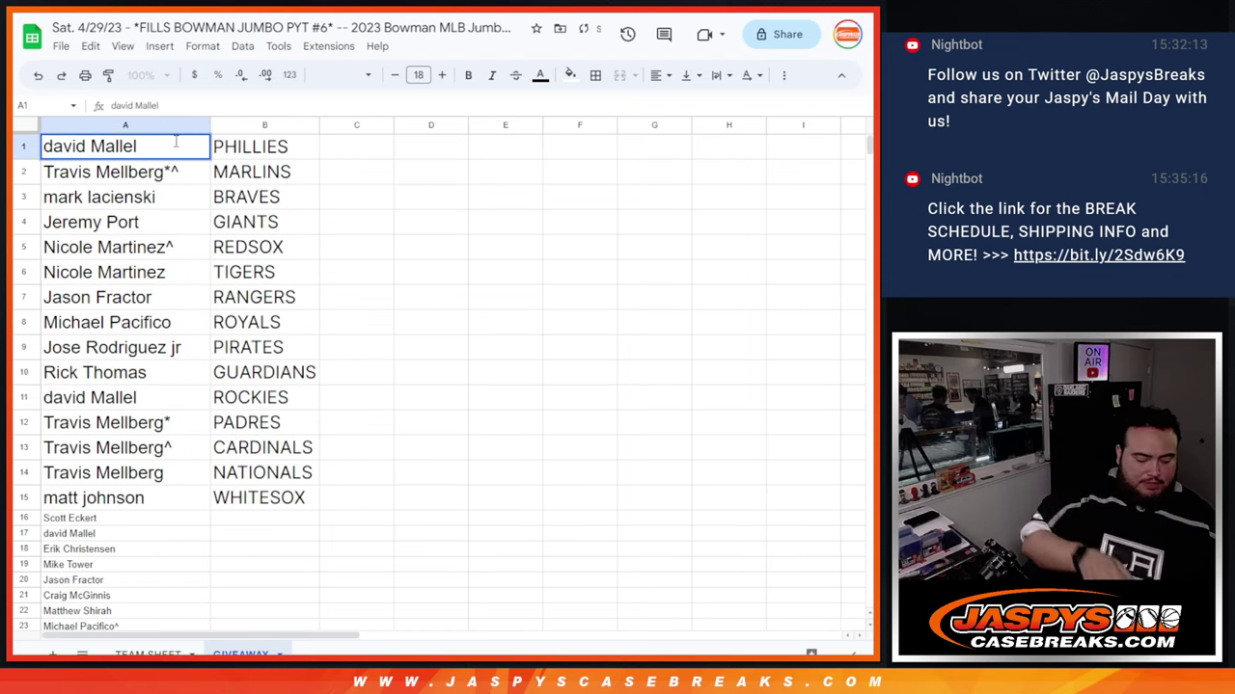
pyautogui.doubleClick(176, 142)
pyautogui.write('^')
pyautogui.press('Return')
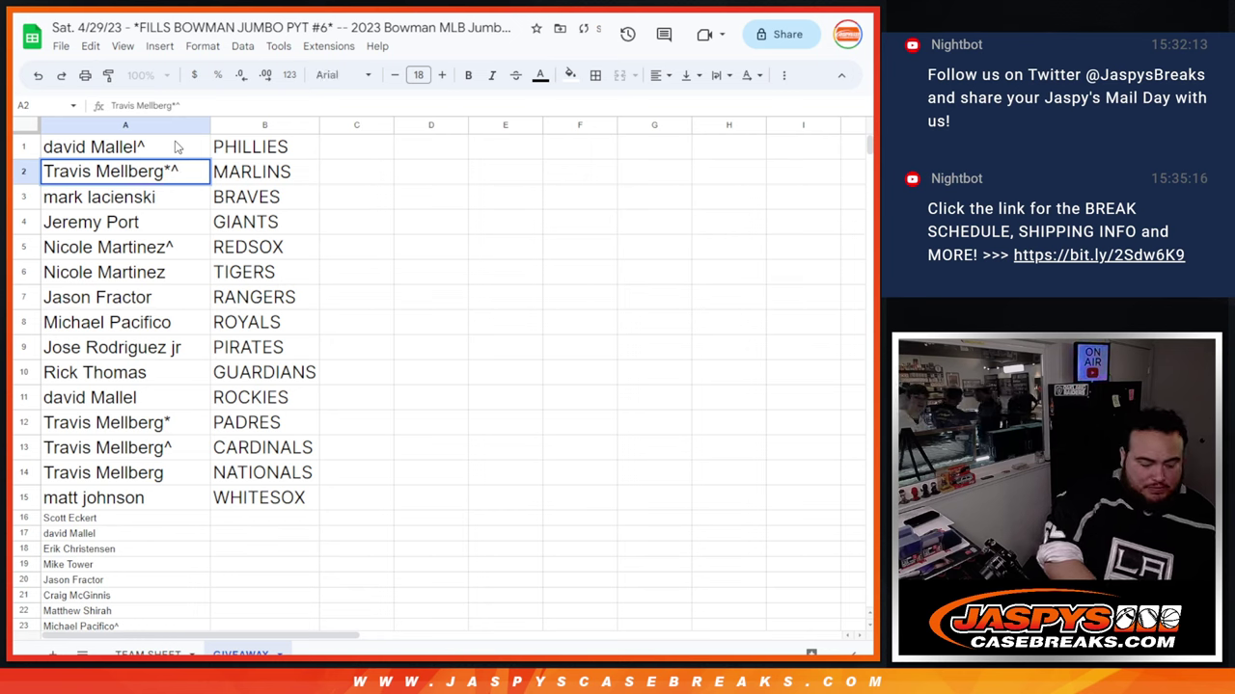
pyautogui.press('Return')
pyautogui.write('^')
pyautogui.press('Return')
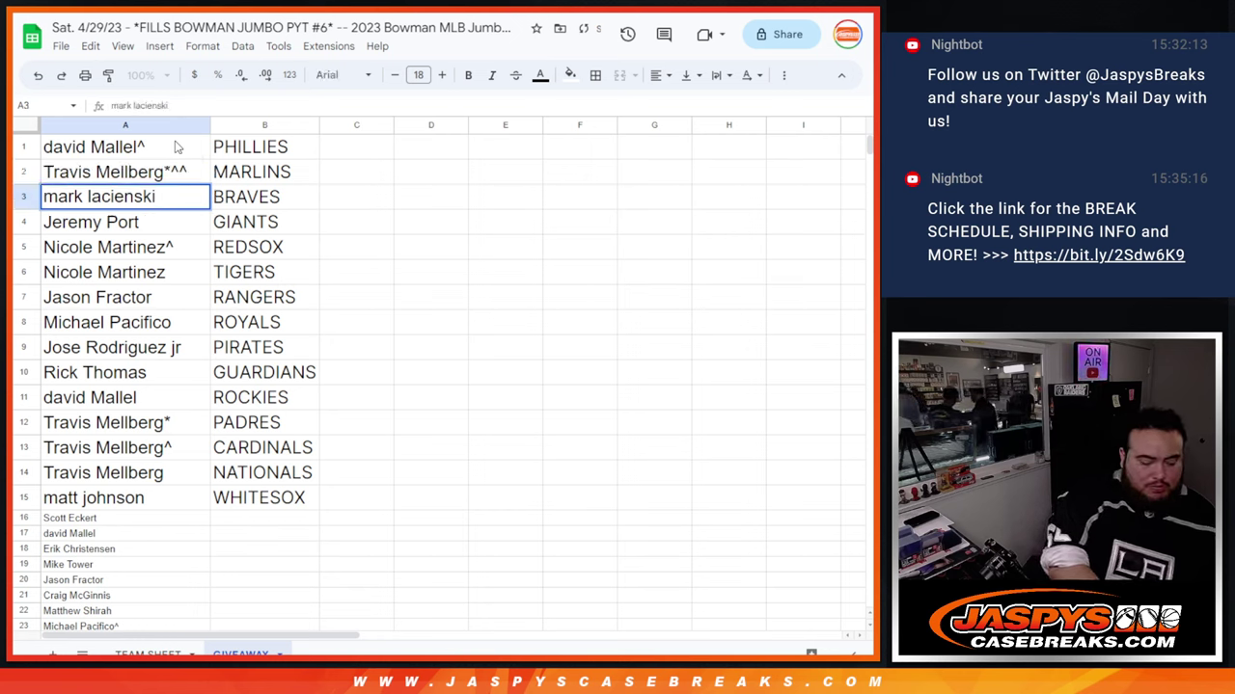
pyautogui.press('Return')
pyautogui.write('^')
pyautogui.press('Return')
pyautogui.press('Return')
pyautogui.write('^')
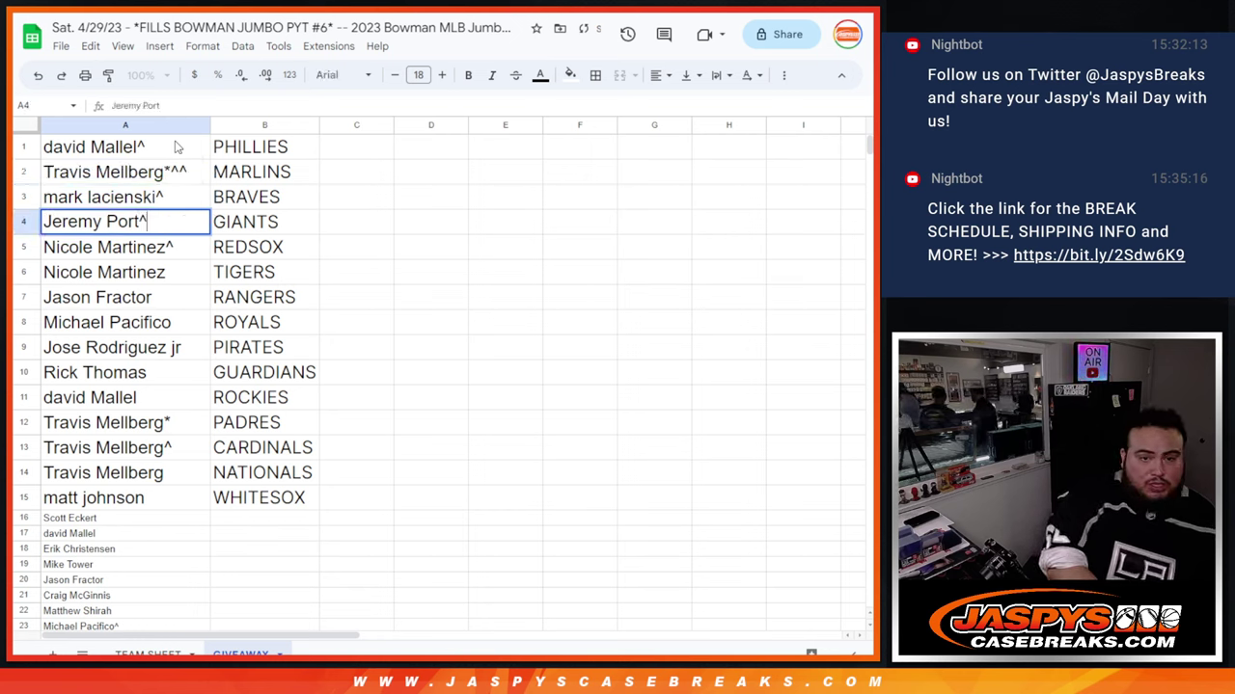
pyautogui.press('Return')
pyautogui.press('Return')
pyautogui.write('^')
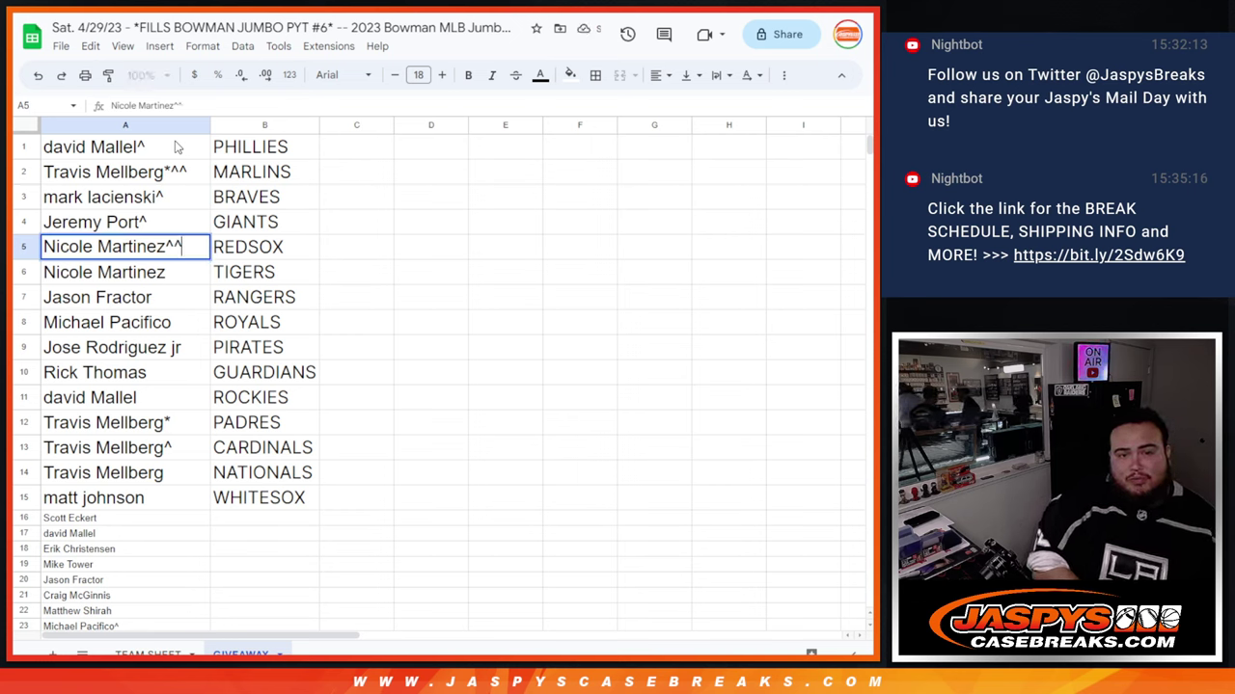
pyautogui.press('Return')
pyautogui.press('Return')
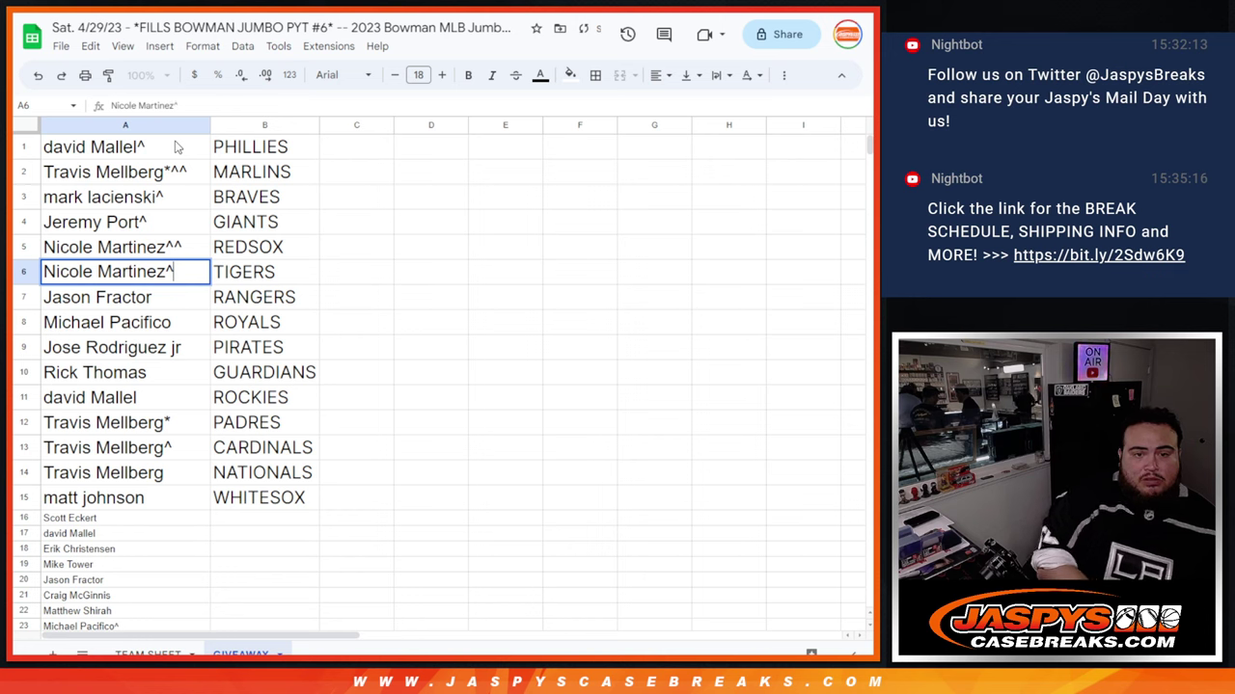
pyautogui.press('Return')
pyautogui.write('^')
pyautogui.press('Return')
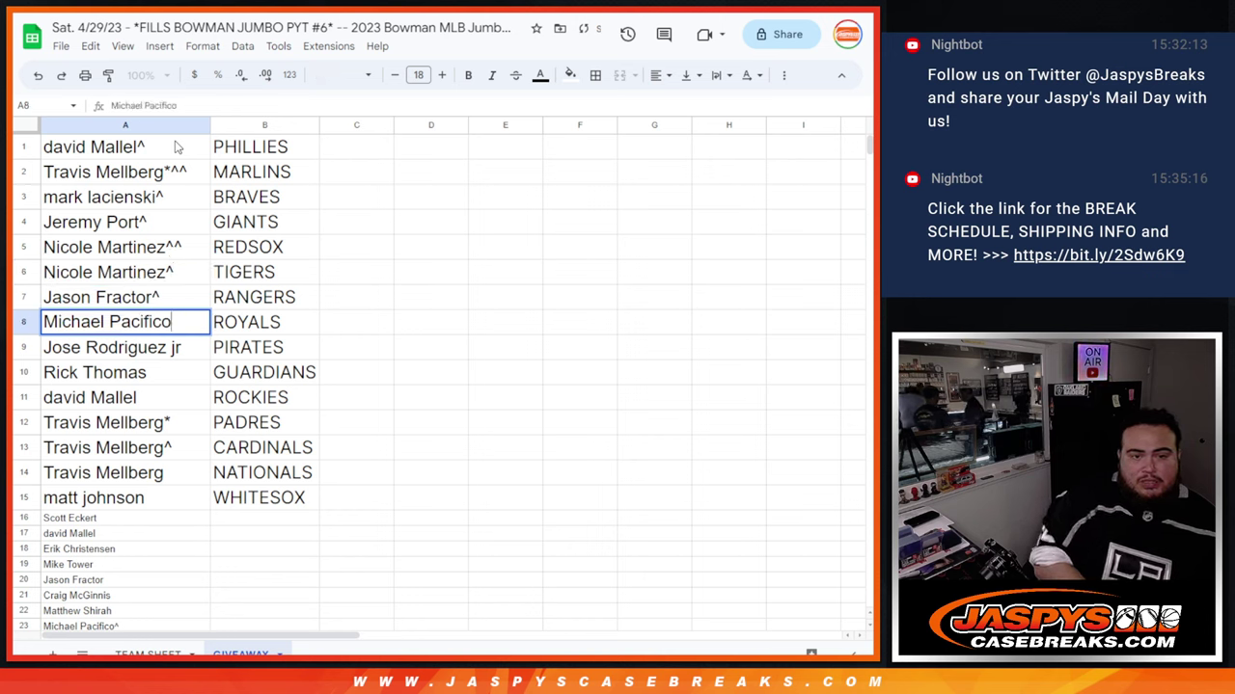
# Append ^ to names A8–A15, then return to the Jaspy's Case Breaks product page.
pyautogui.press('Return')
pyautogui.write('^')
pyautogui.press('Return')
pyautogui.write('^')
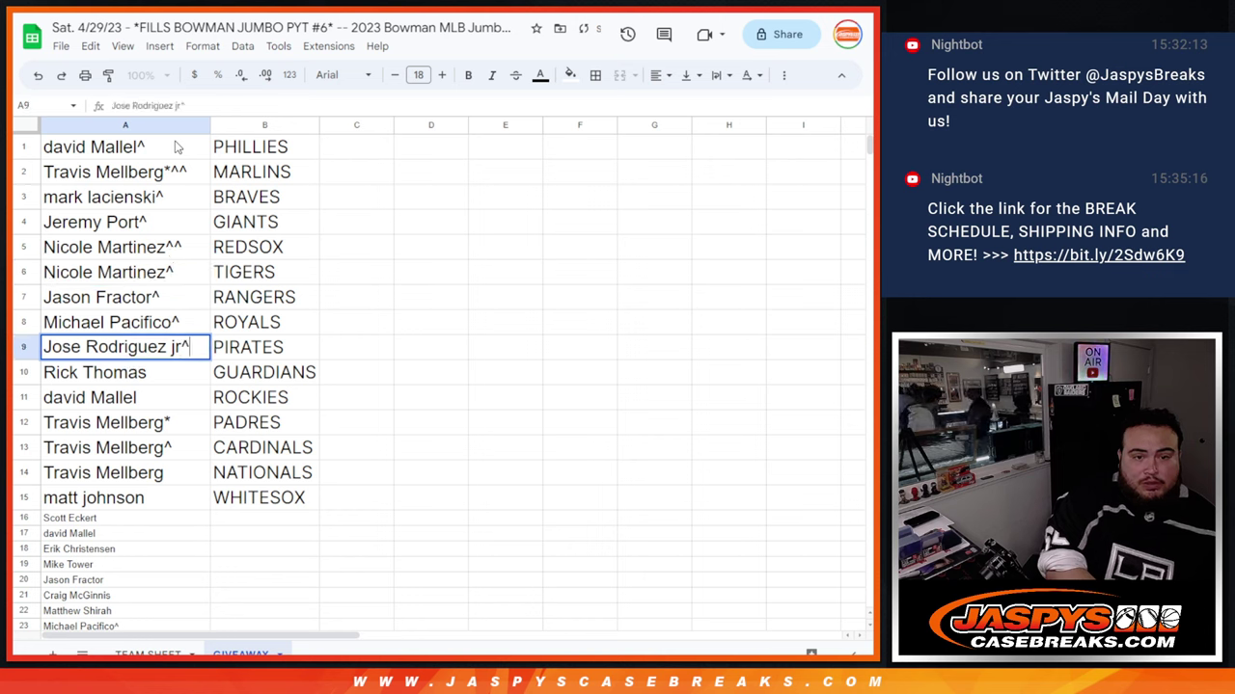
pyautogui.press('Return')
pyautogui.press('Return')
pyautogui.write('^')
pyautogui.press('Return')
pyautogui.press('Return')
pyautogui.write('^')
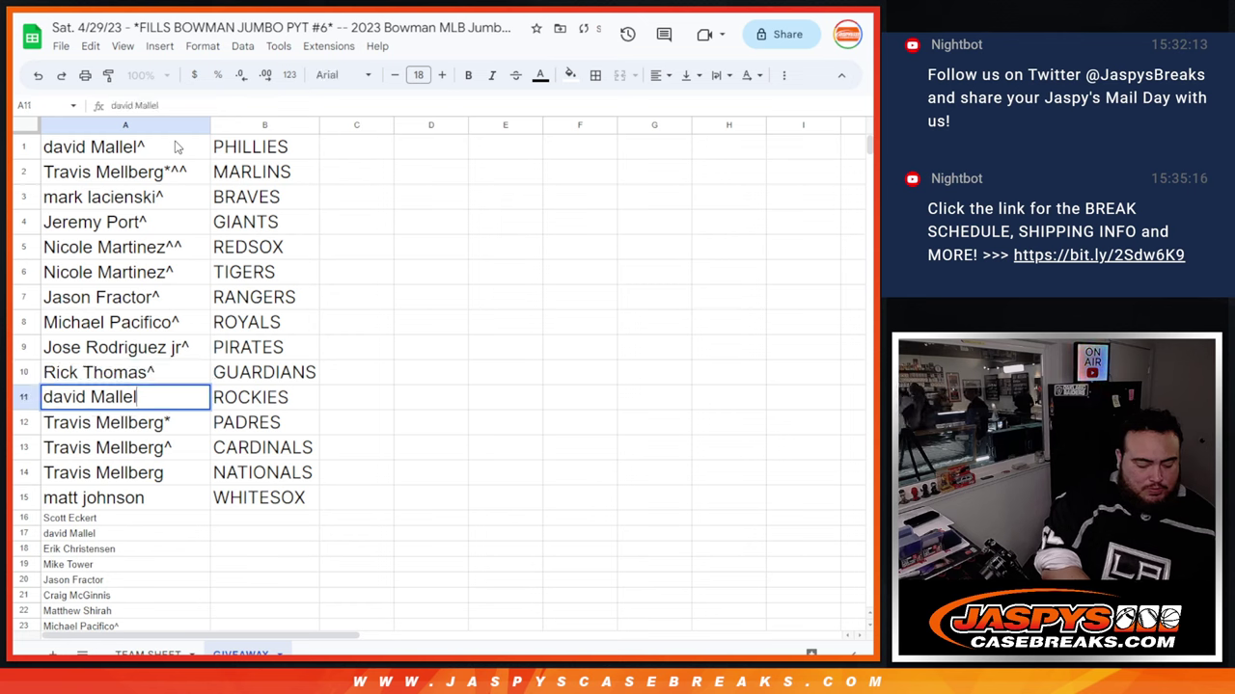
pyautogui.press('Return')
pyautogui.press('Return')
pyautogui.write('^')
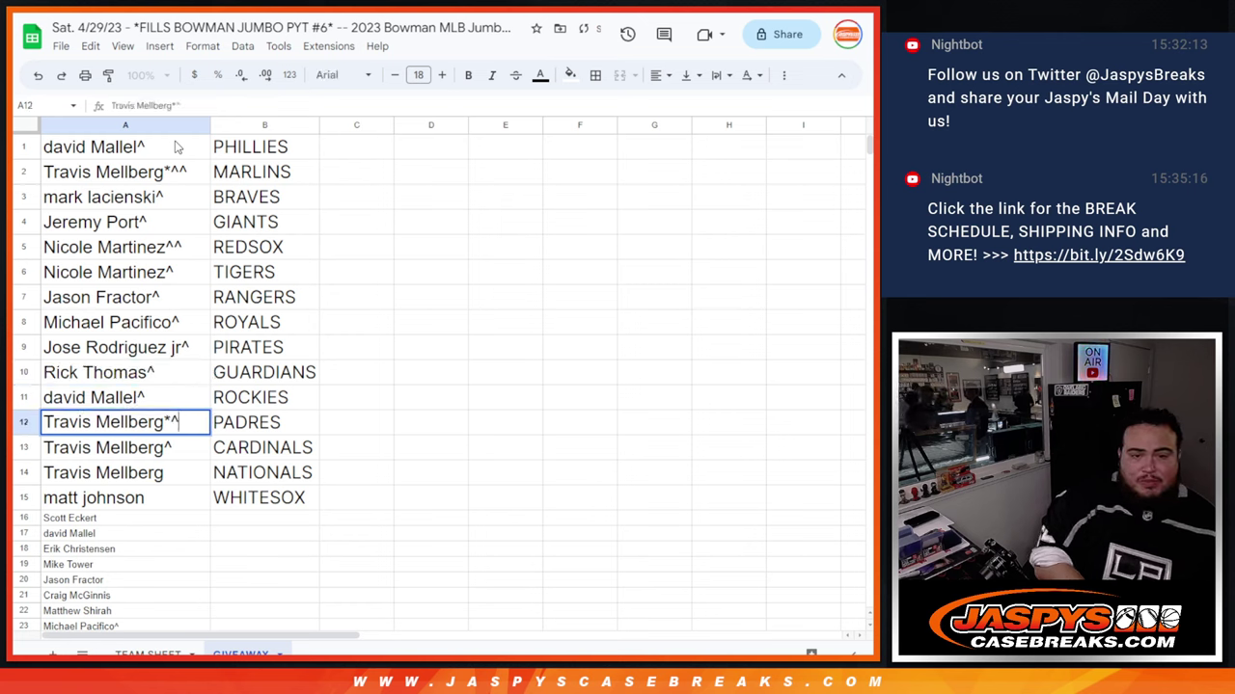
pyautogui.press('Return')
pyautogui.press('Return')
pyautogui.write('^')
pyautogui.press('Return')
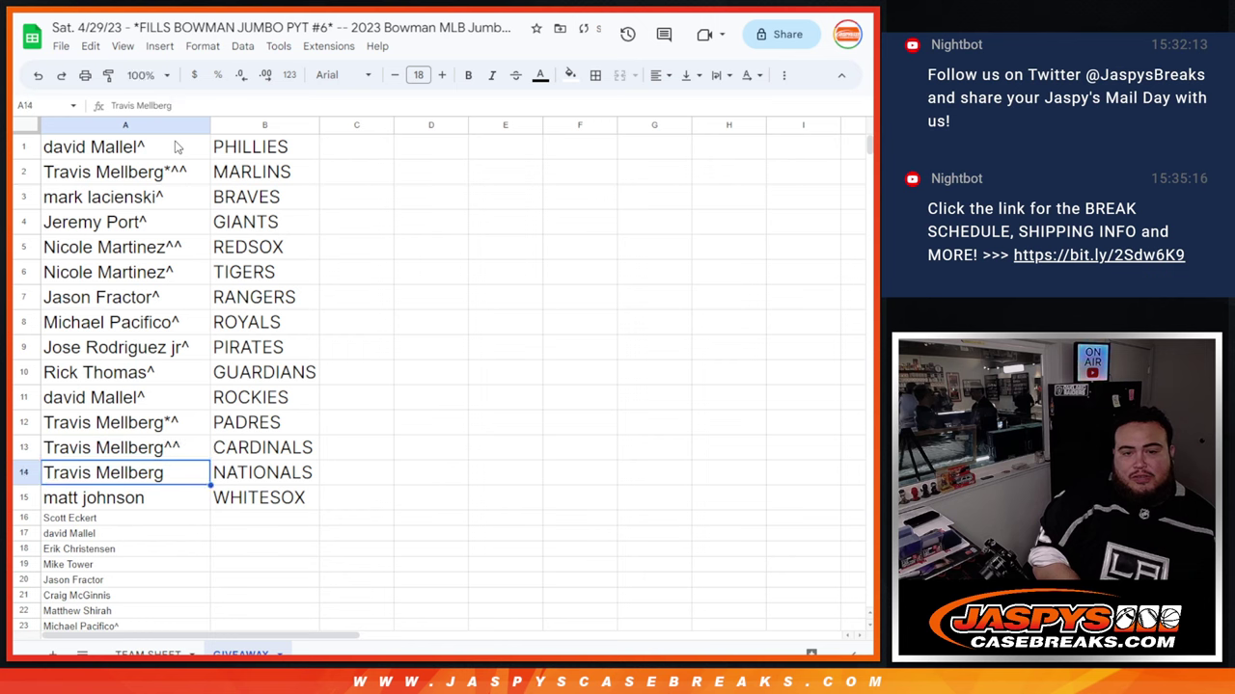
pyautogui.press('Return')
pyautogui.write('^')
pyautogui.press('Return')
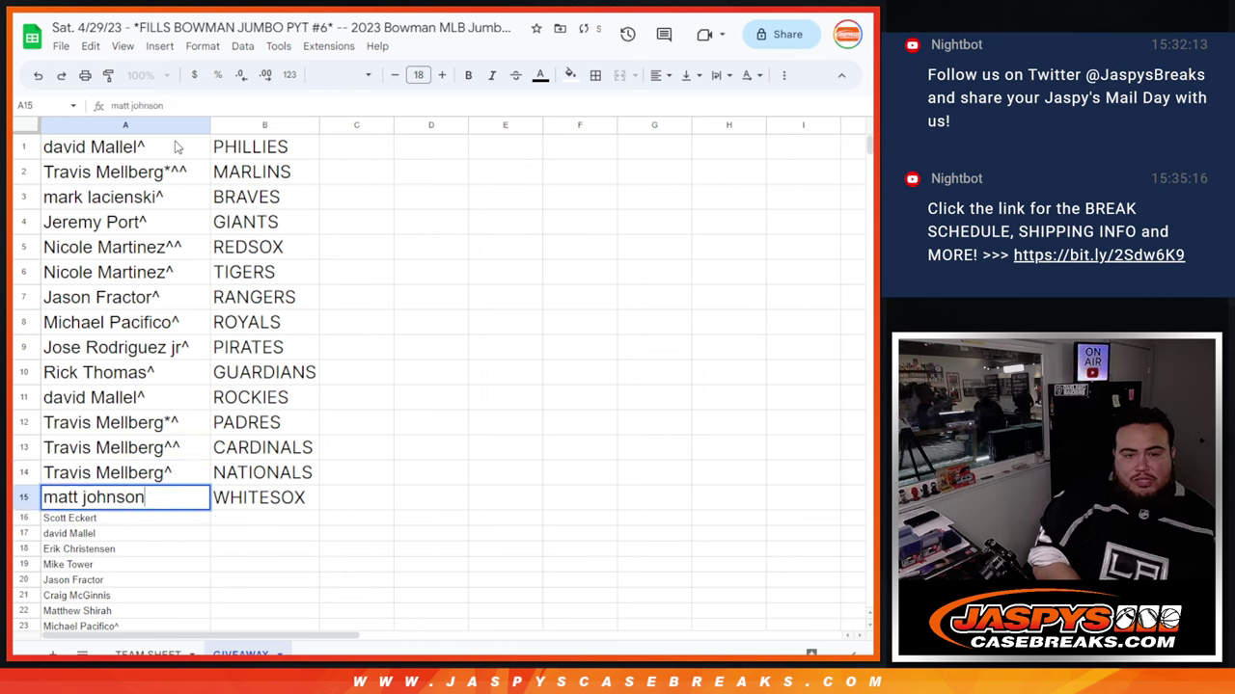
pyautogui.press('Return')
pyautogui.write('^')
pyautogui.press('Return')
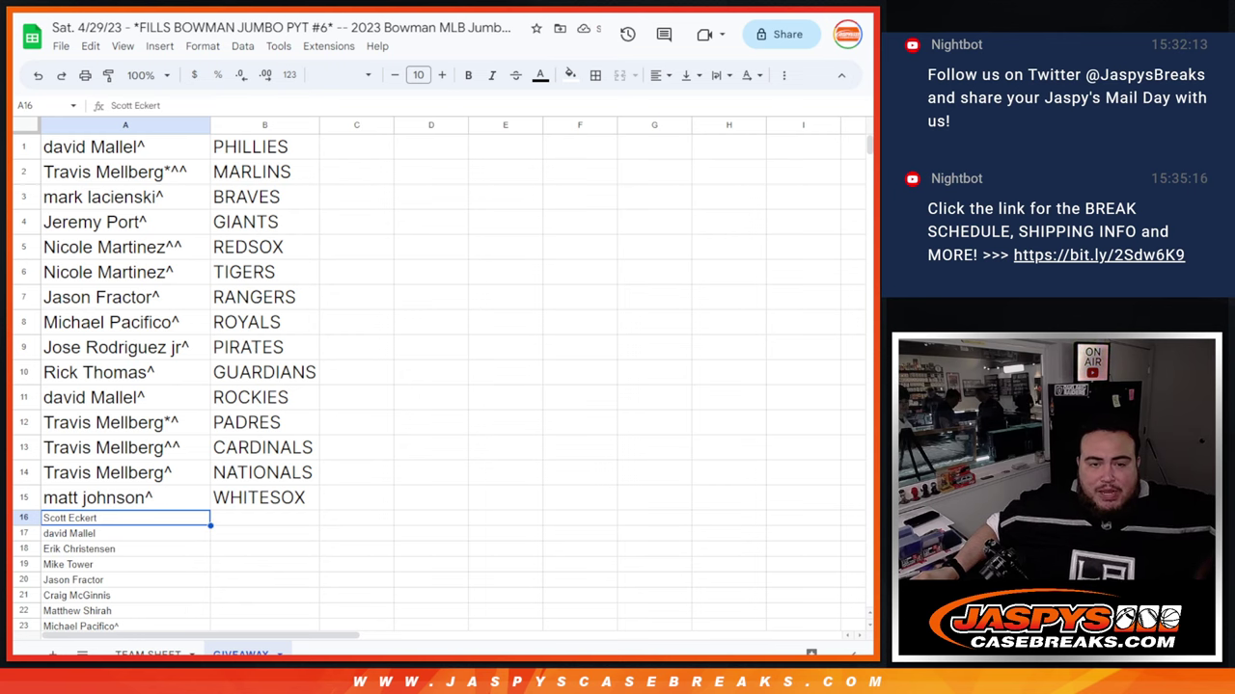
pyautogui.click(115, 172)
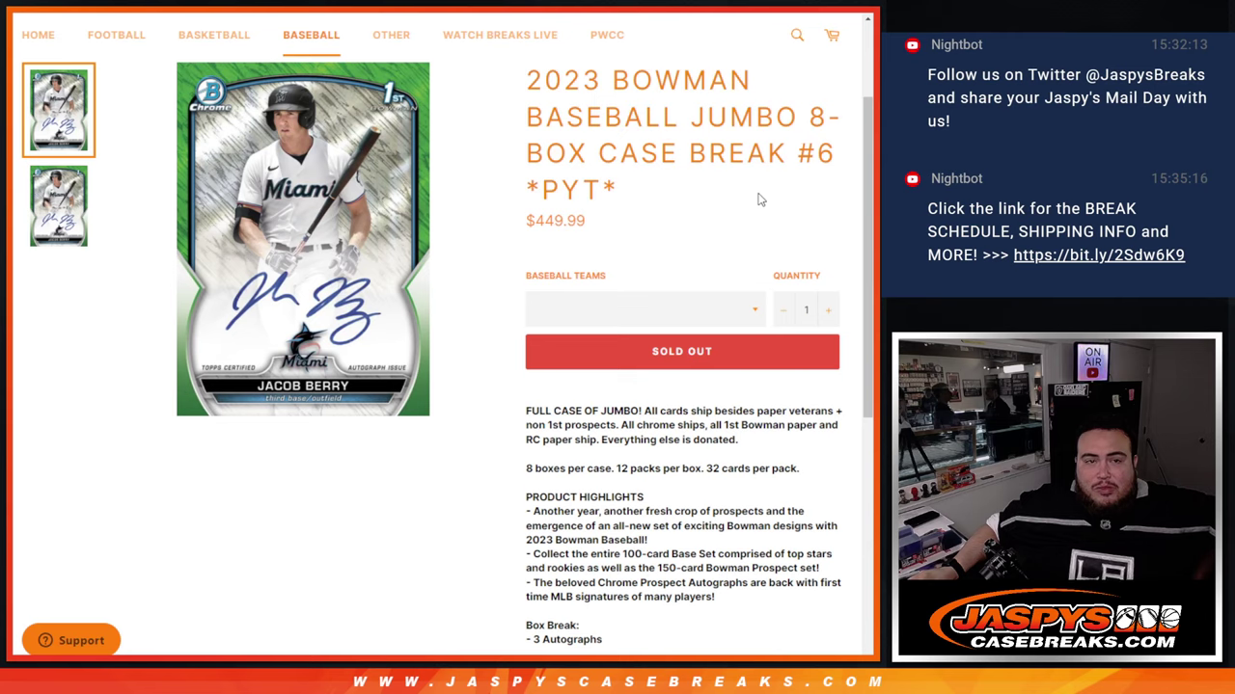